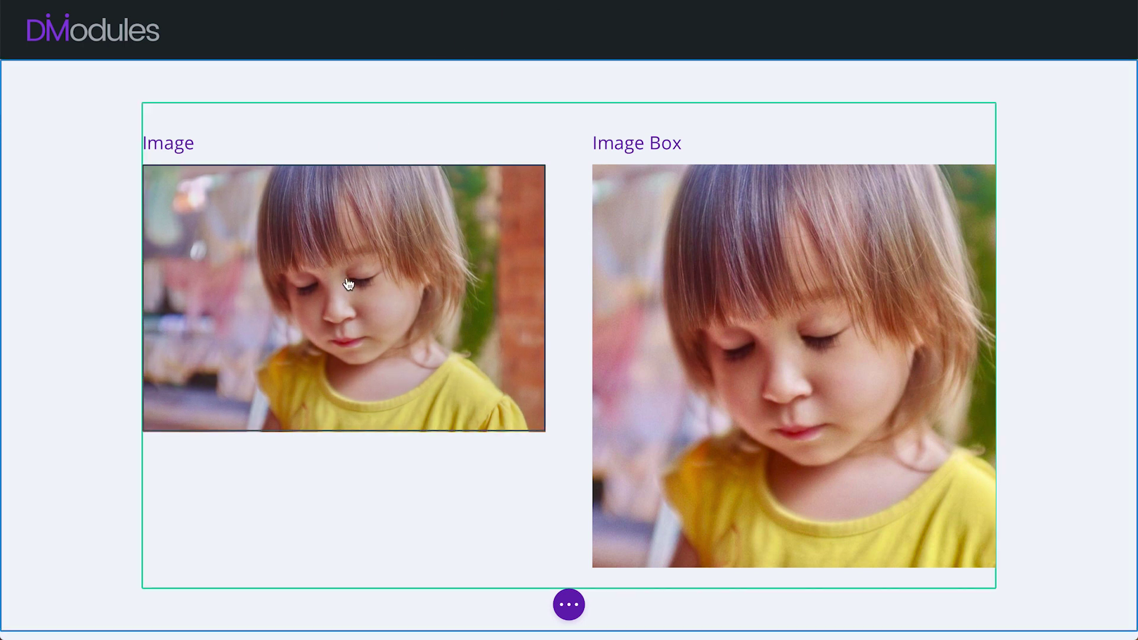
- Narrow the Image module's width to 63% under Design > Sizing, then restore it to 100%
click(348, 284)
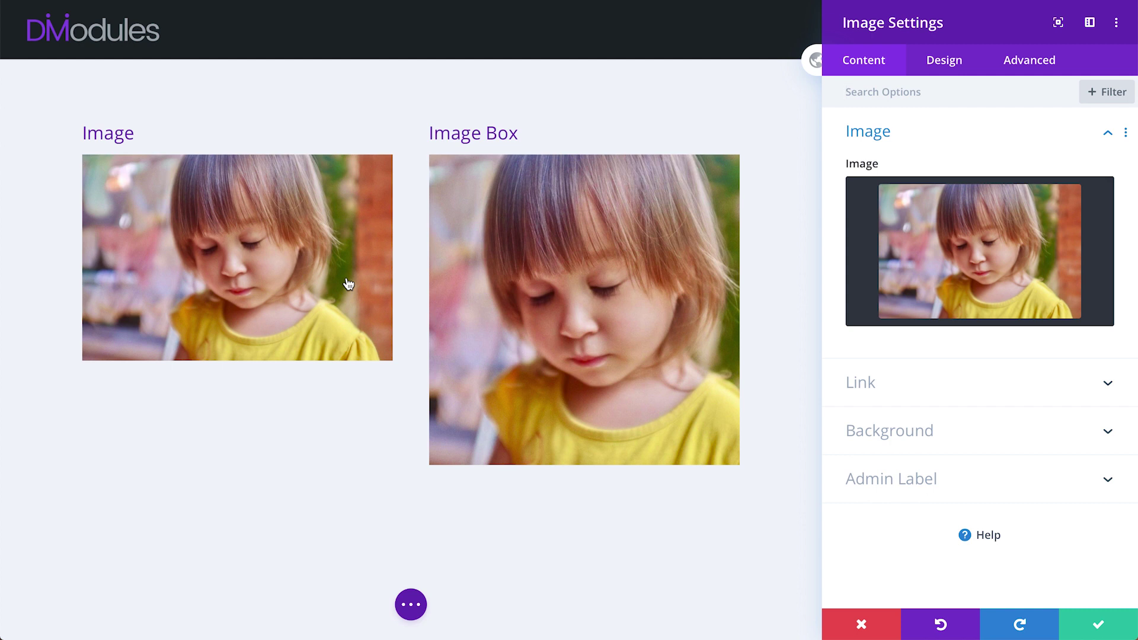
mouse_move(1049, 228)
click(970, 63)
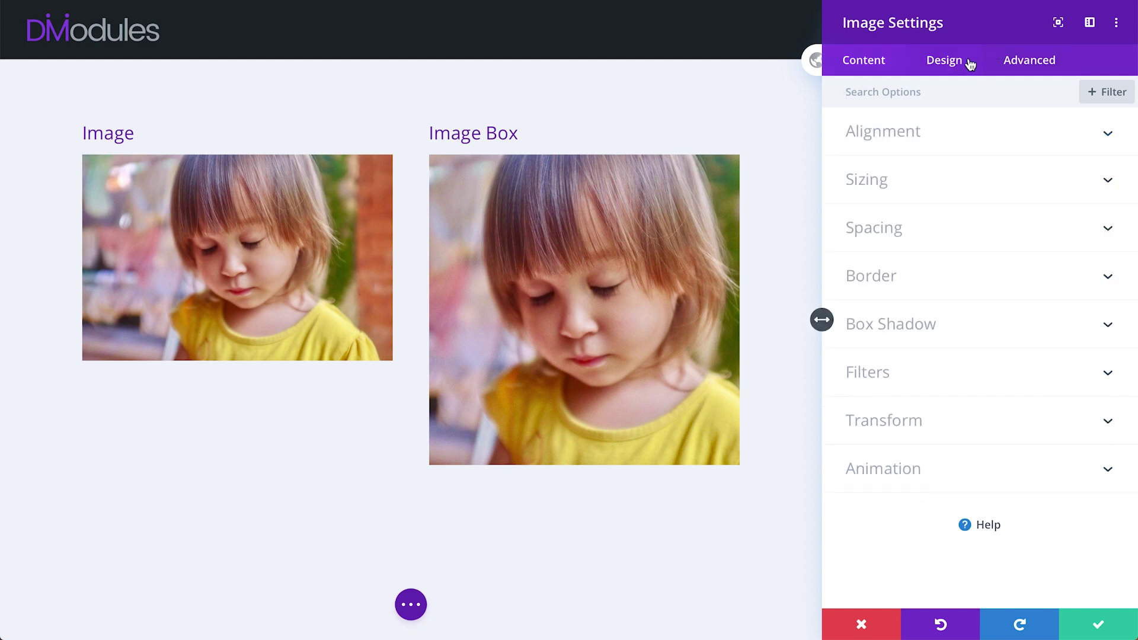
click(888, 181)
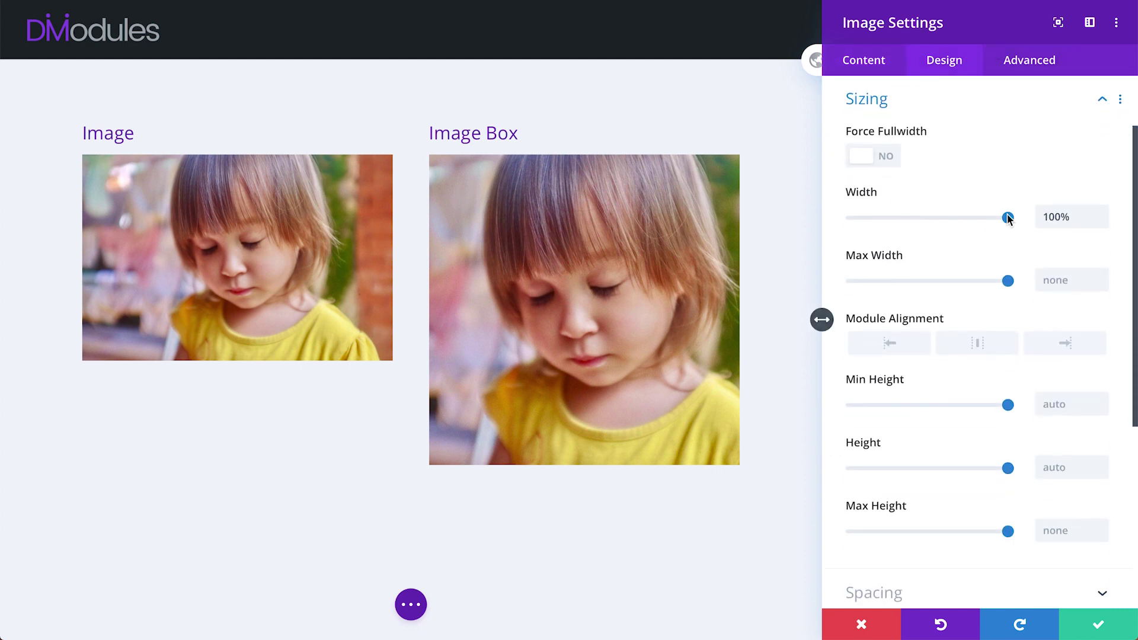
mouse_move(1008, 219)
mouse_down()
mouse_move(937, 219)
mouse_move(1018, 216)
mouse_up()
click(941, 98)
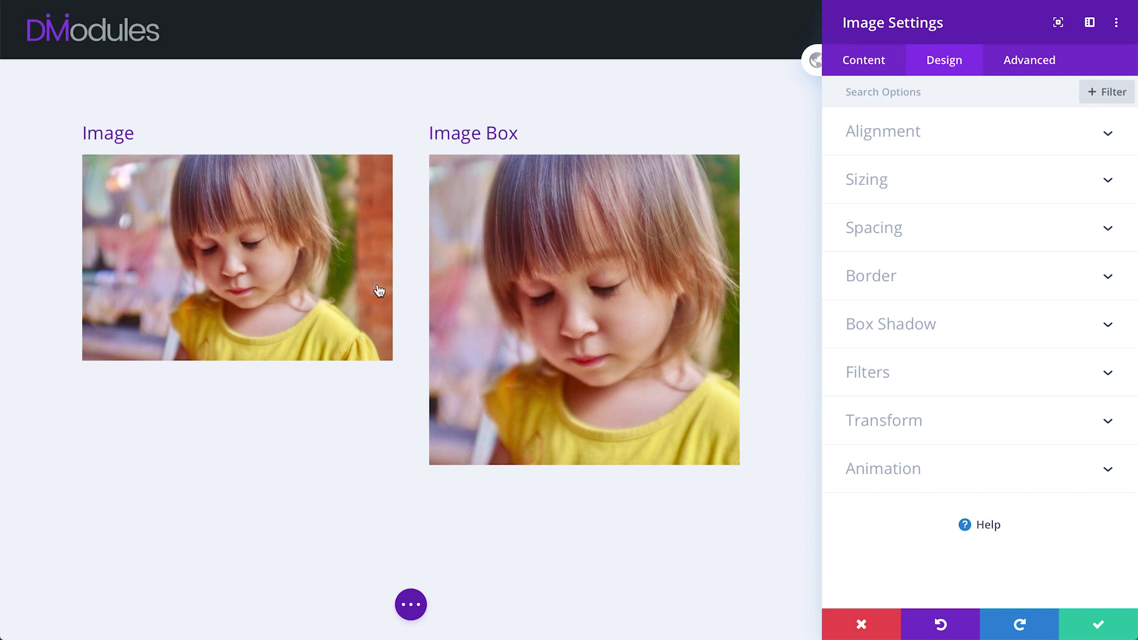
- Switch the Image Box to Custom sizing, try another size, then reset it to the default 100%
click(572, 280)
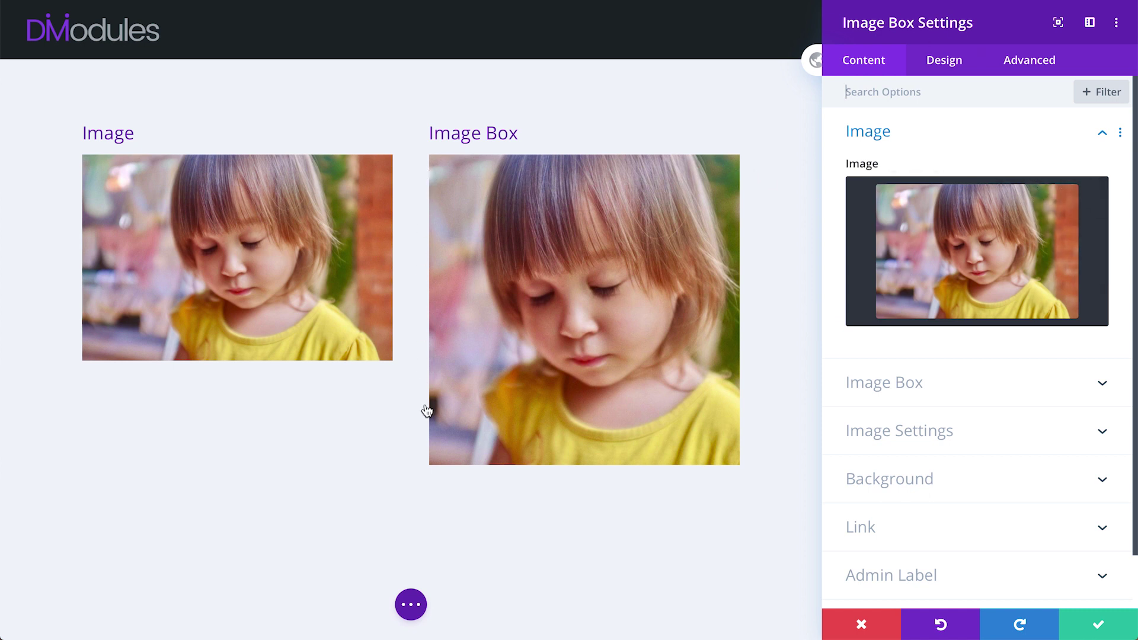
click(920, 385)
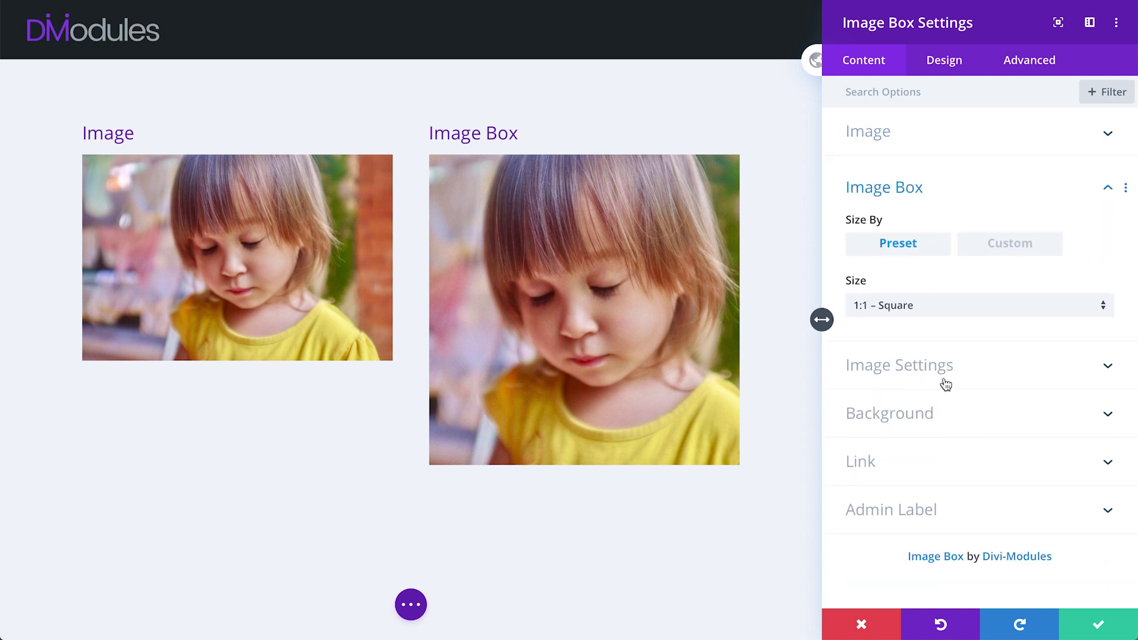
click(996, 255)
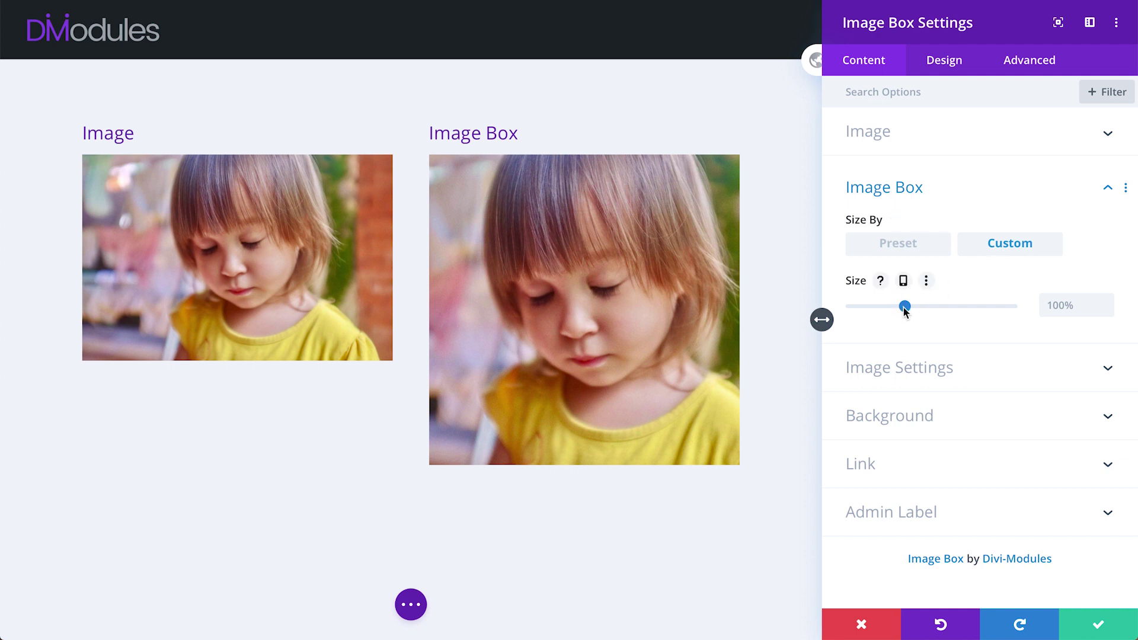
mouse_move(903, 305)
mouse_down()
mouse_move(872, 311)
mouse_move(919, 308)
mouse_up()
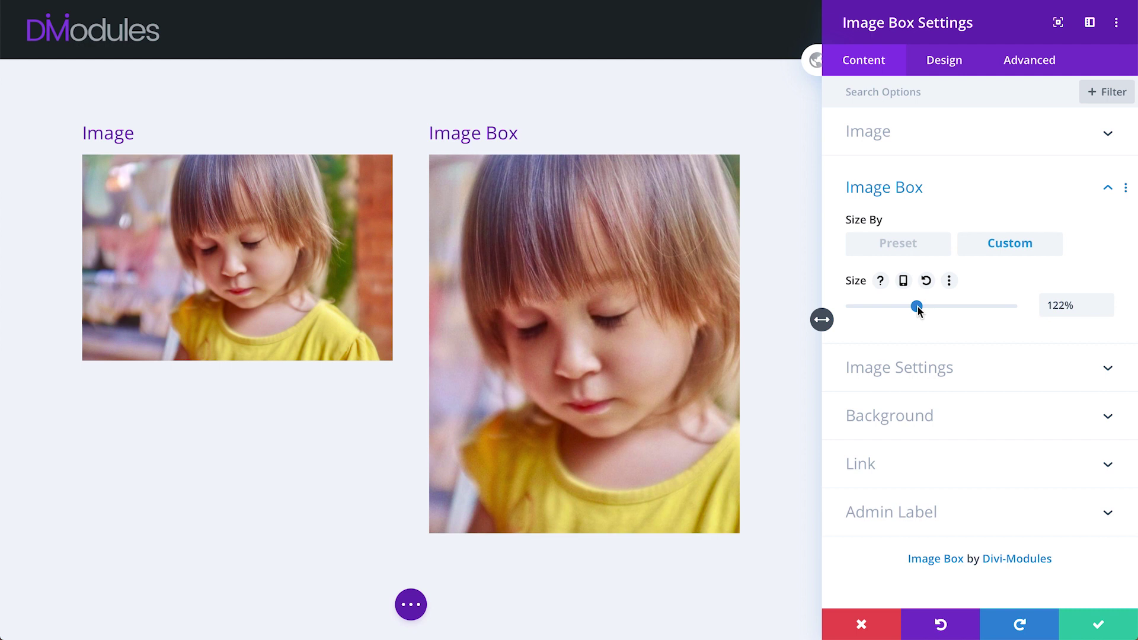
click(926, 281)
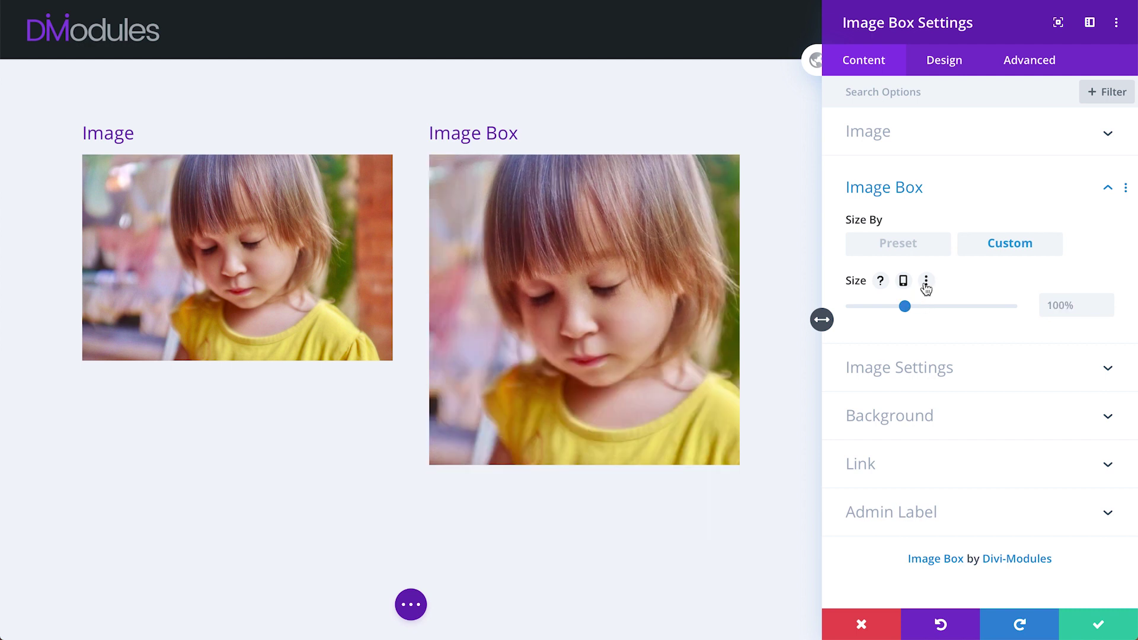
click(907, 187)
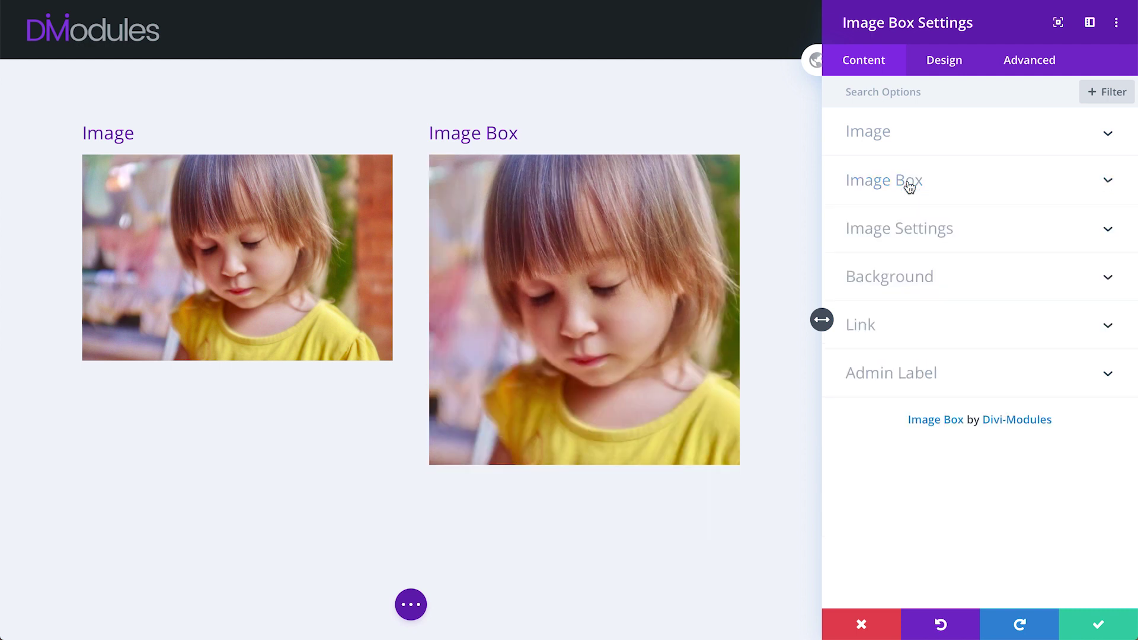
- In Image Settings, try fitting the picture, then scale it to a custom 182%
click(908, 233)
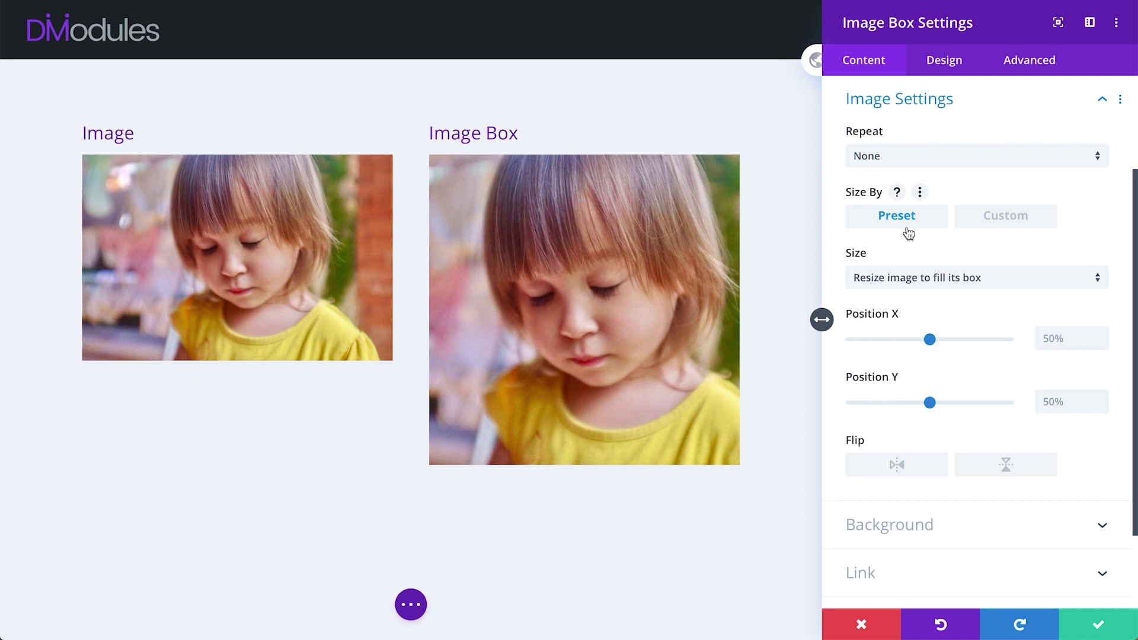
click(892, 278)
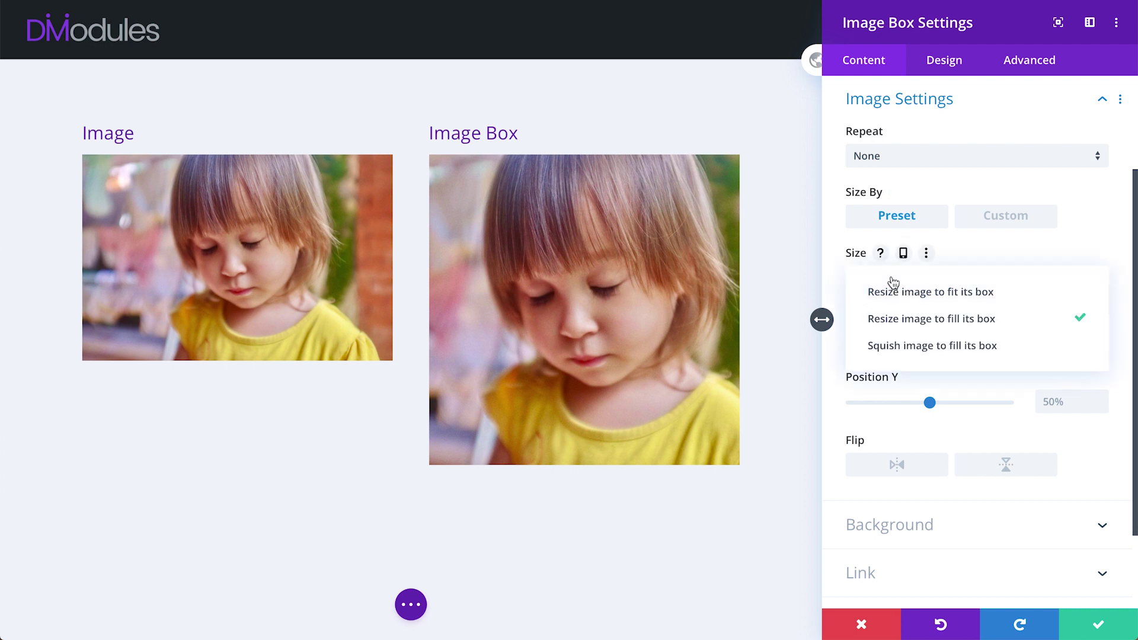
click(893, 292)
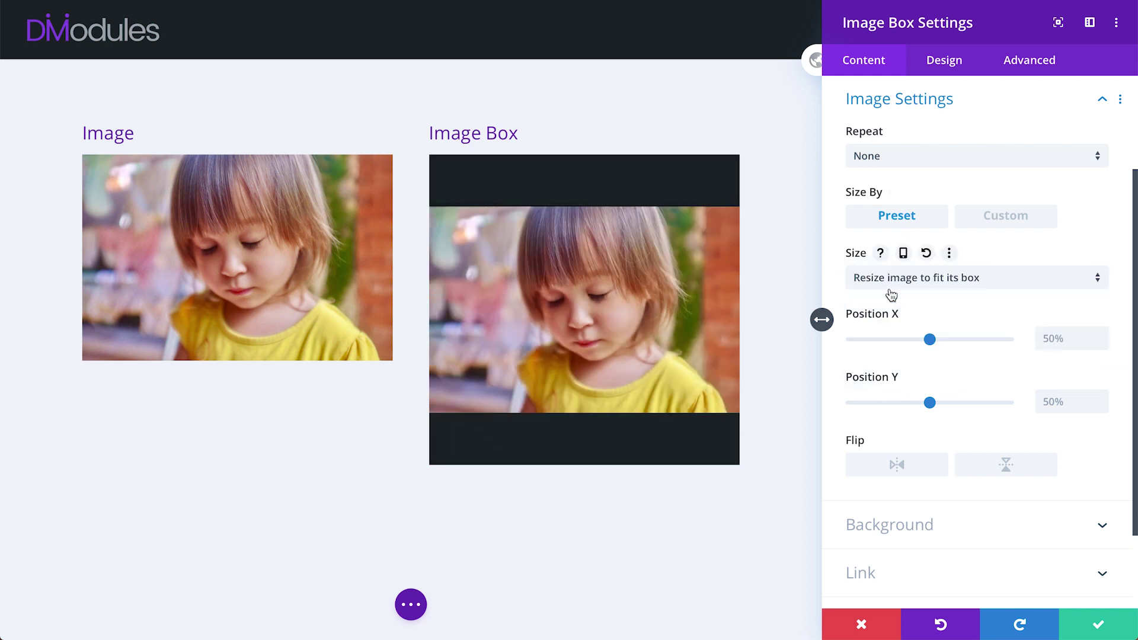
click(1008, 216)
drag(903, 278, 947, 278)
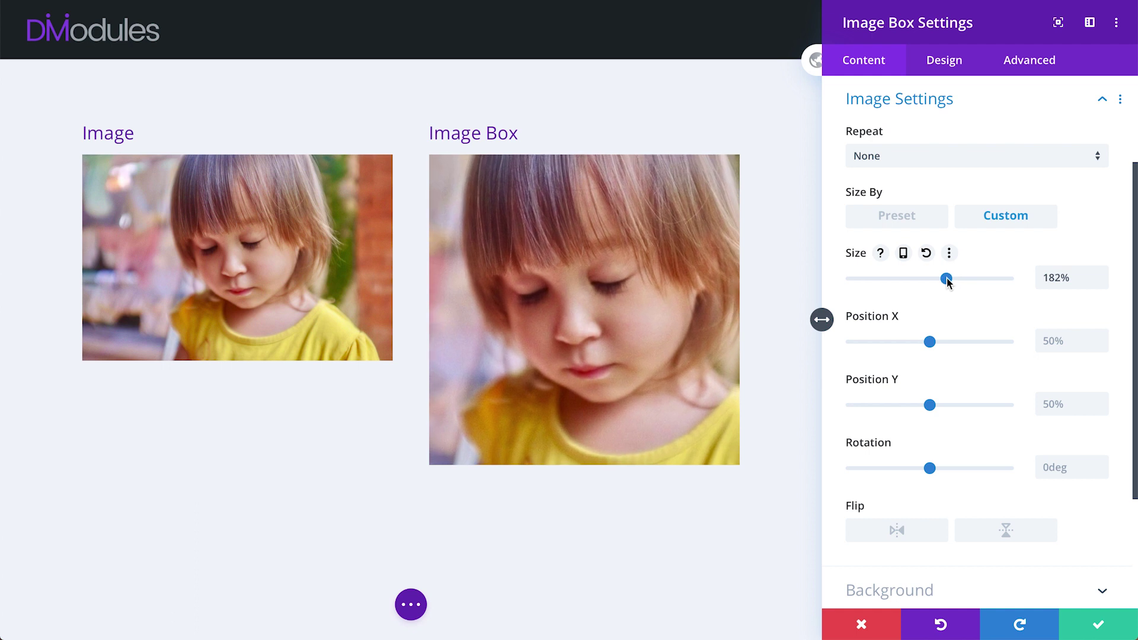
- Test position, rotation and flips, leaving the picture at 50% position, 0deg, unflipped
mouse_move(923, 340)
mouse_down()
mouse_move(899, 342)
mouse_move(970, 340)
mouse_move(930, 343)
mouse_up()
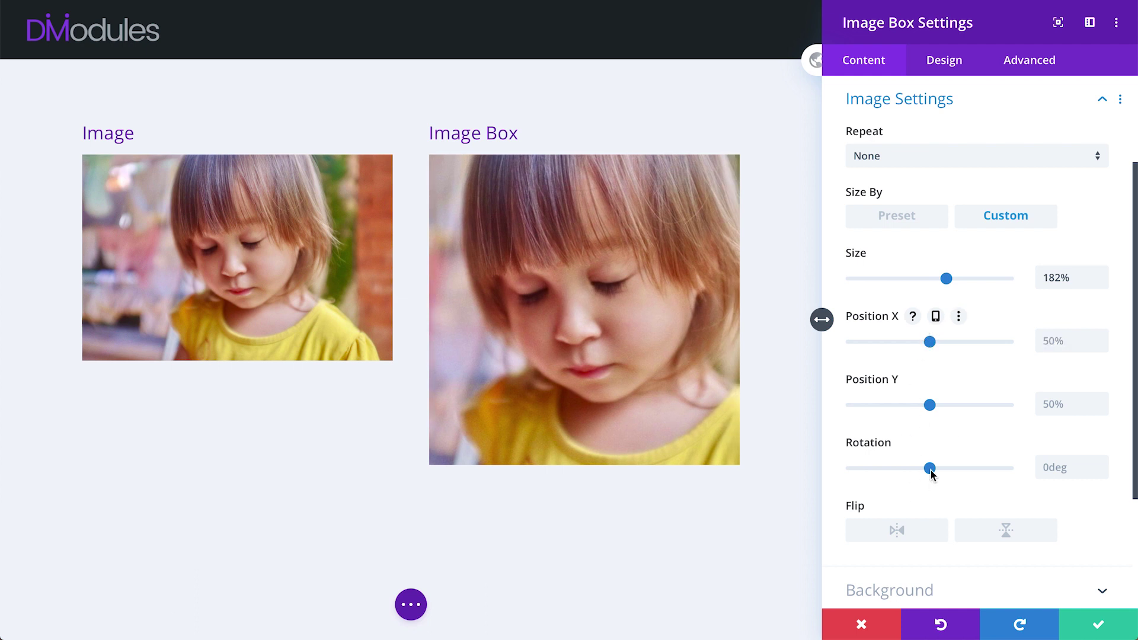
click(931, 471)
drag(926, 474, 955, 468)
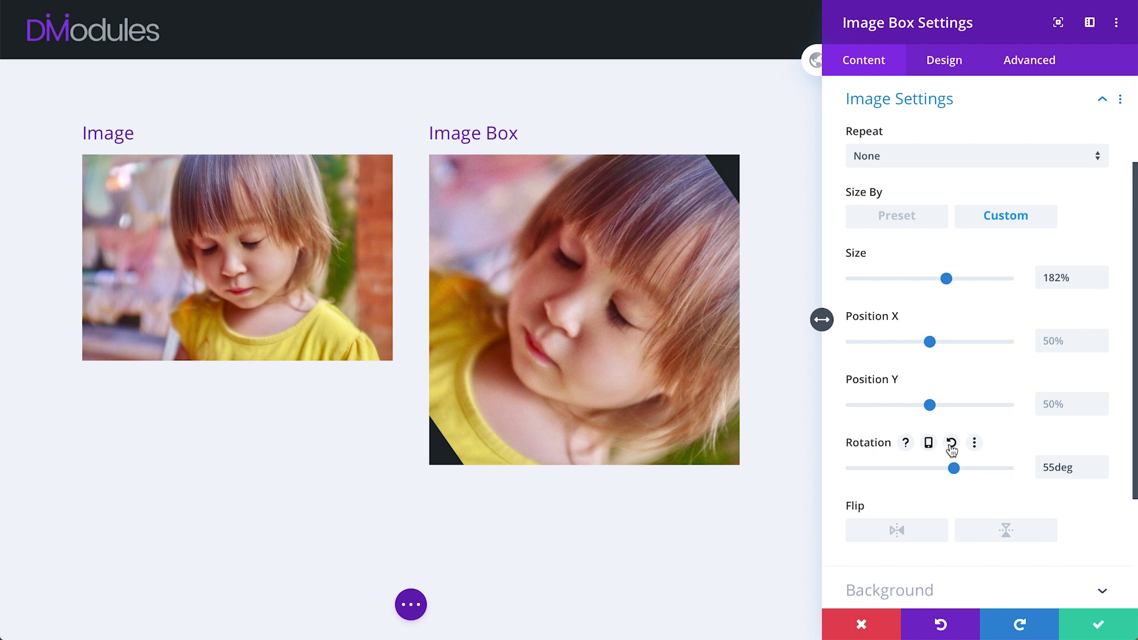
click(952, 442)
click(896, 530)
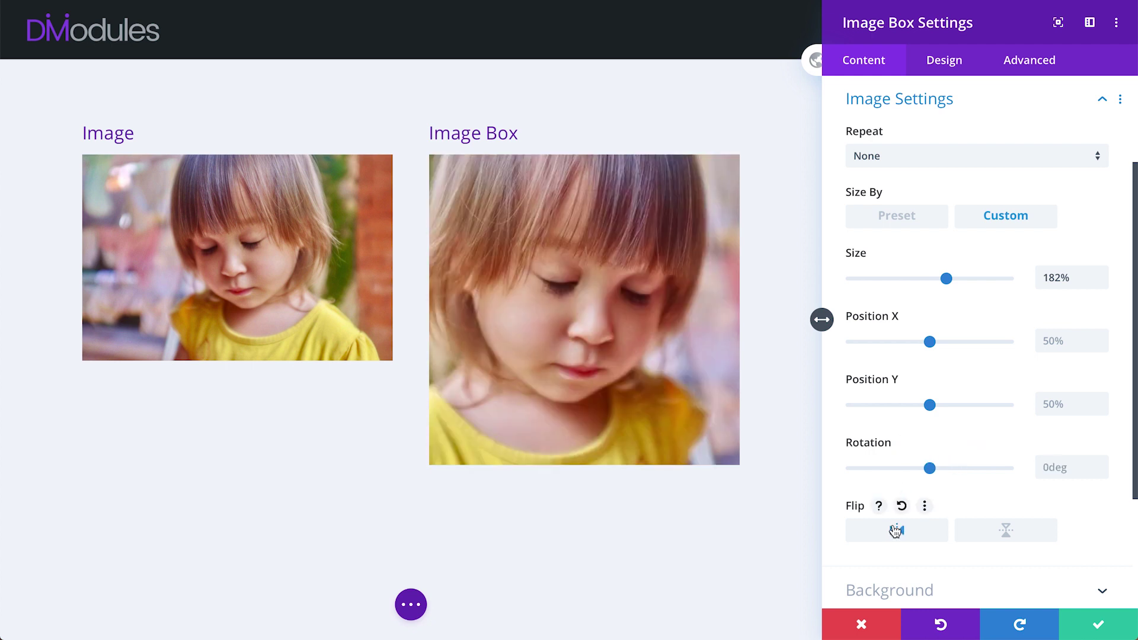
click(986, 529)
click(986, 529)
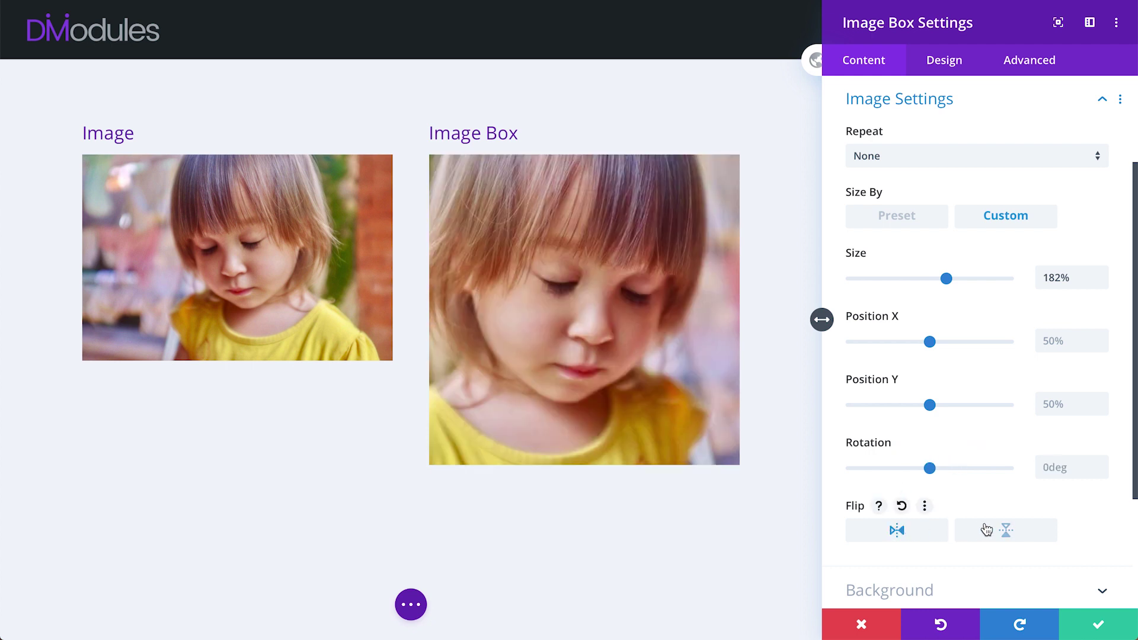
click(907, 529)
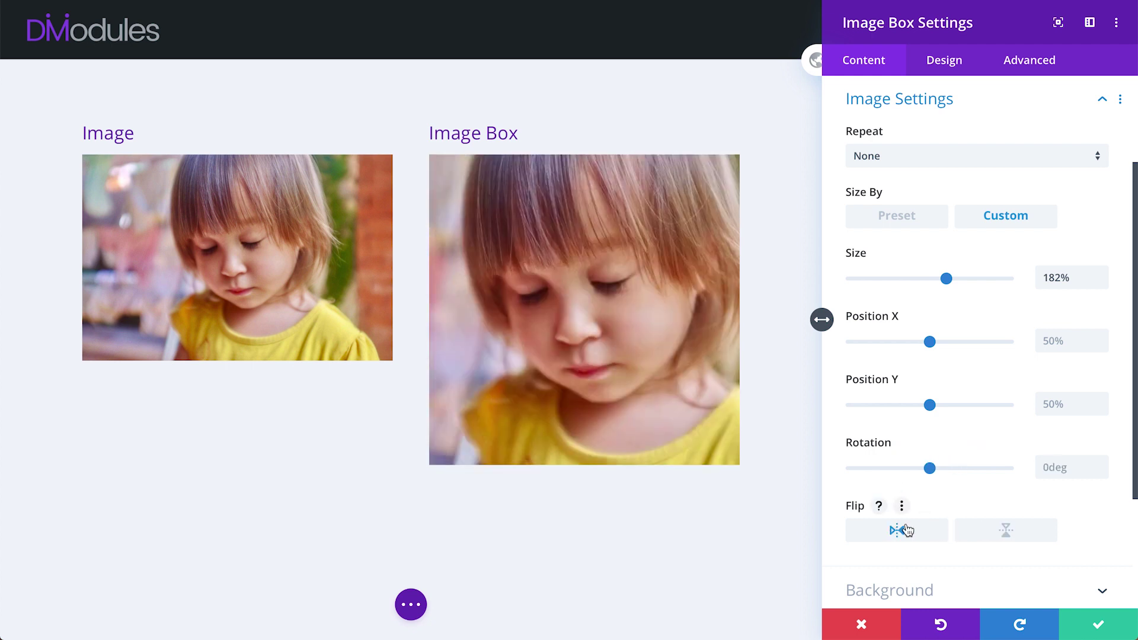
- Check the phone-specific picture size, then close the Image Box settings
click(903, 254)
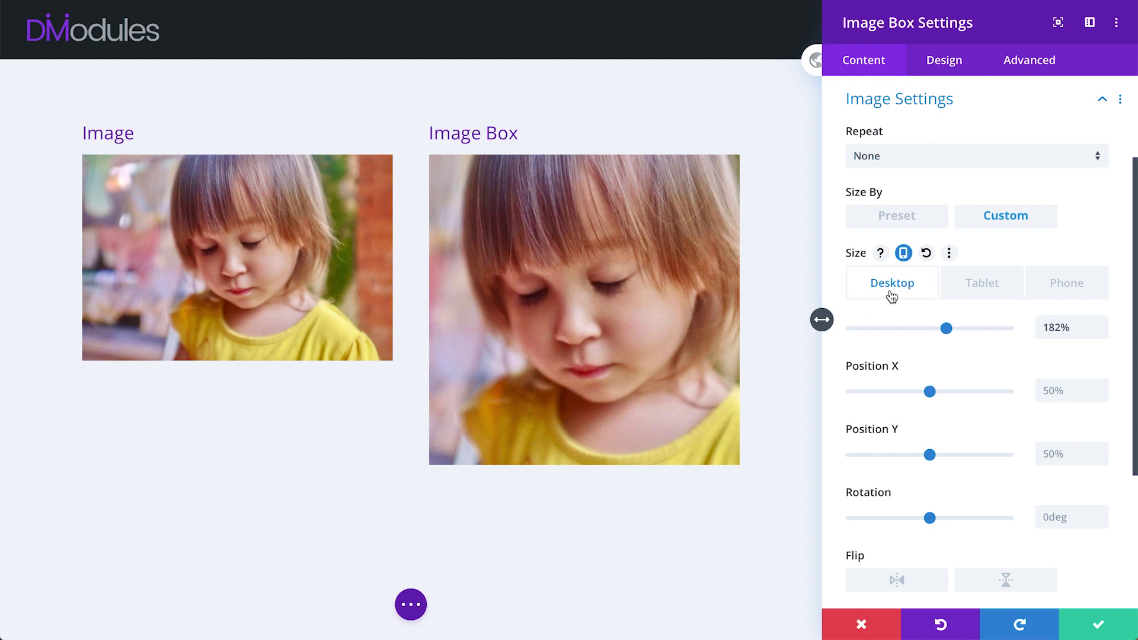
click(1060, 286)
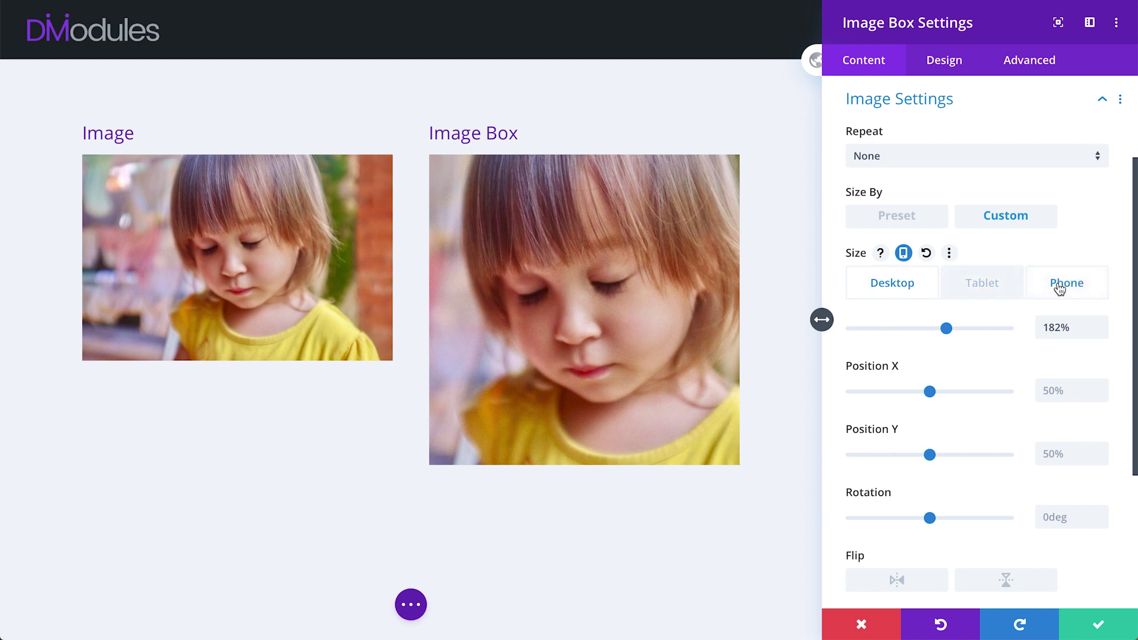
click(858, 626)
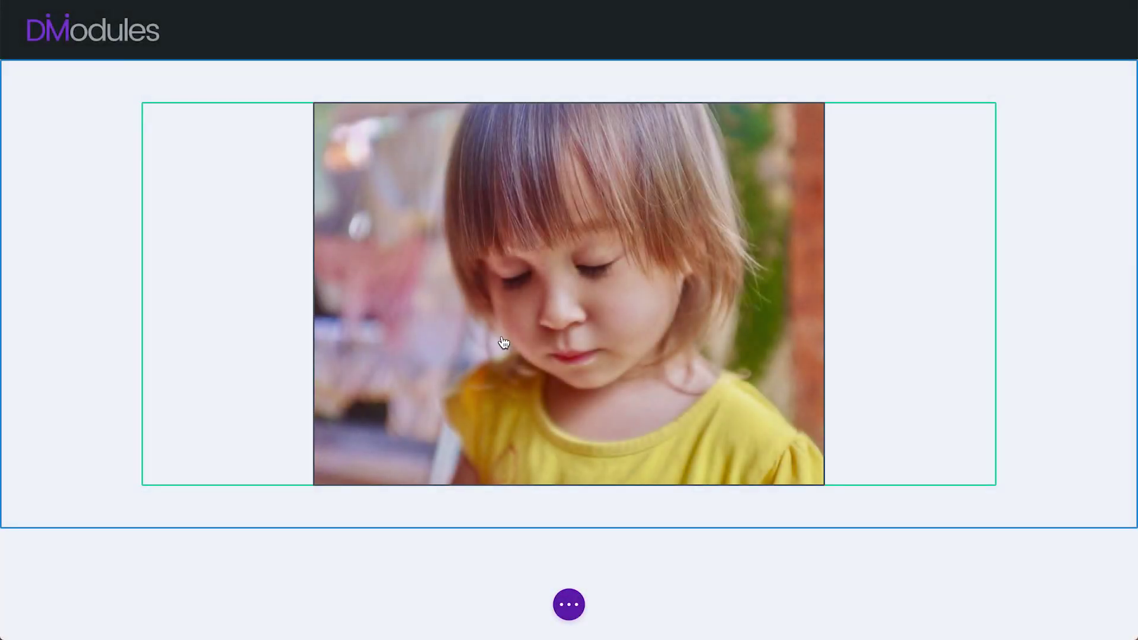
- Try the 4:5 portrait and 2:1 landscape presets, then settle on 1:1 – Square
click(580, 319)
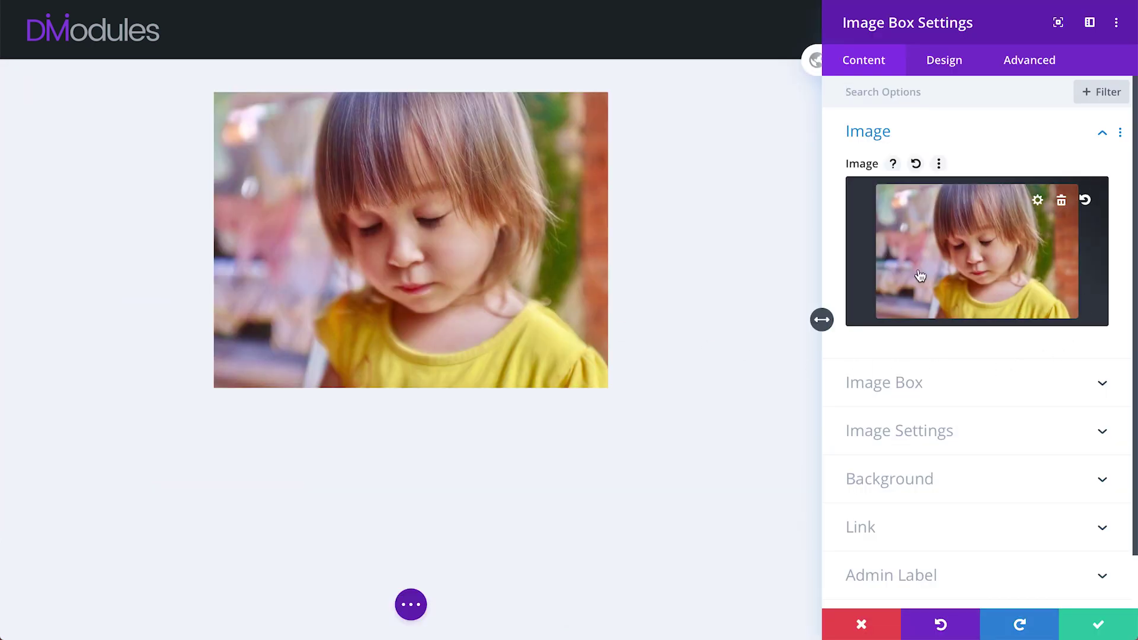
click(899, 391)
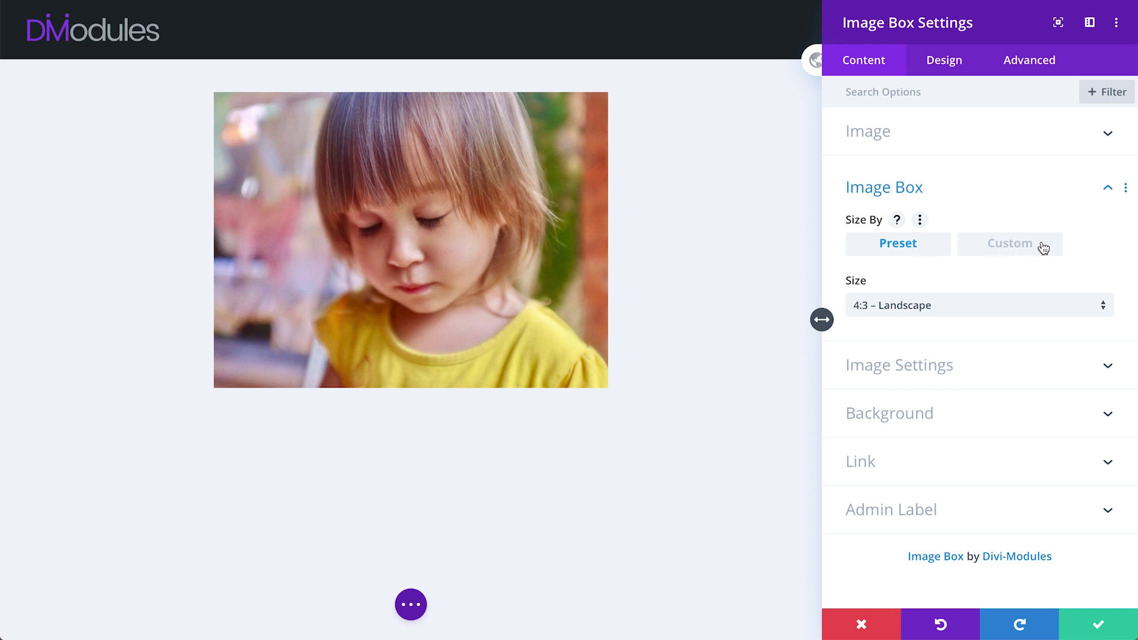
click(894, 306)
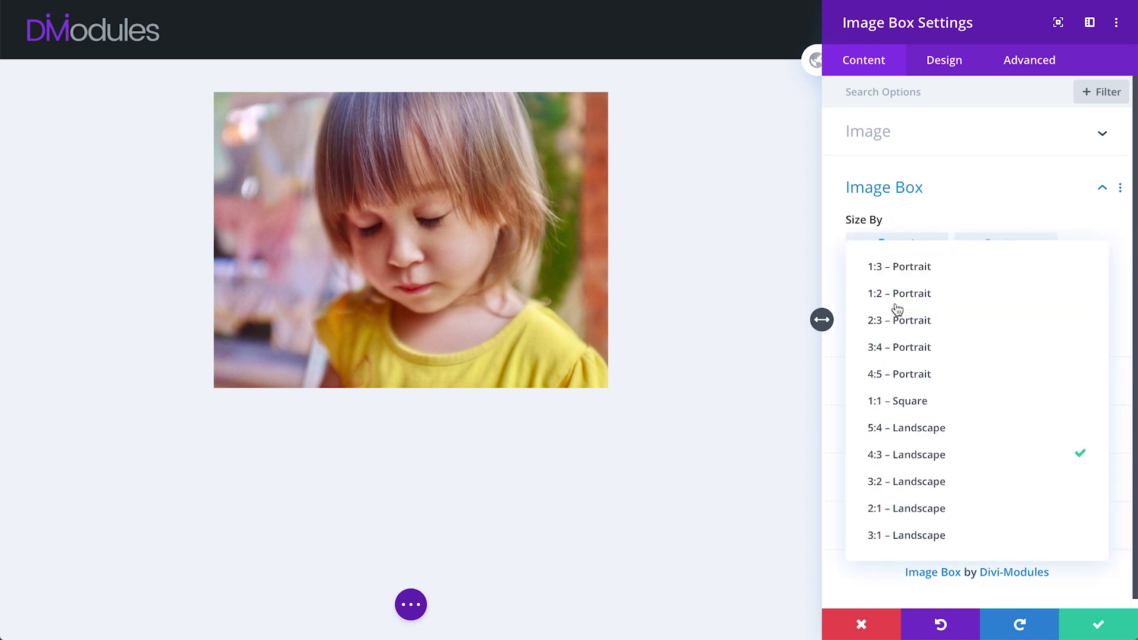
click(890, 374)
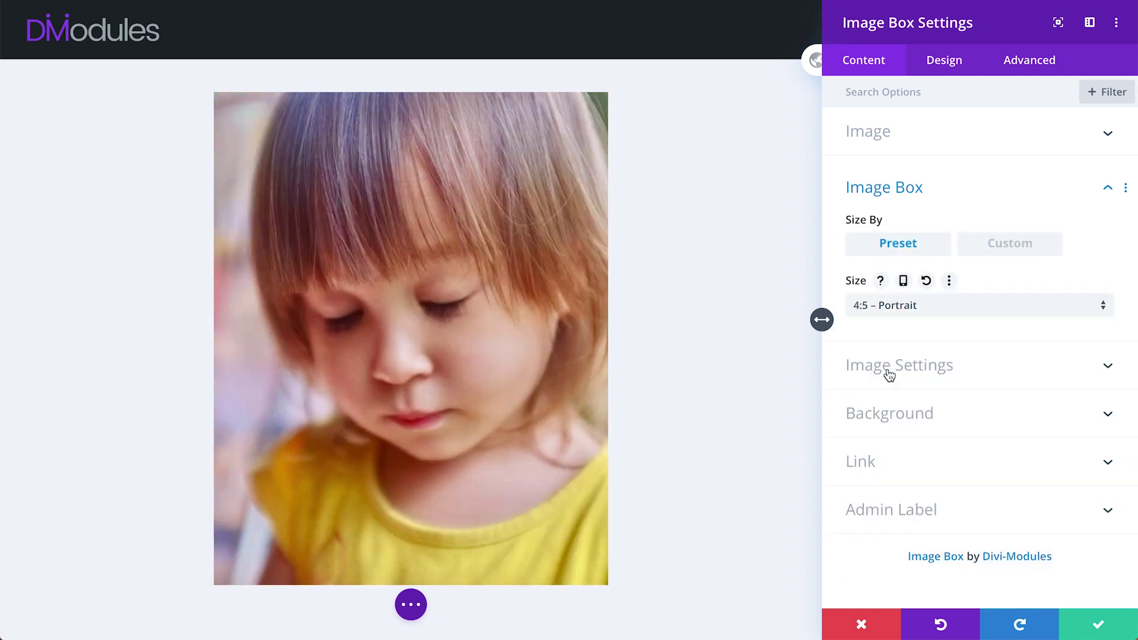
click(894, 307)
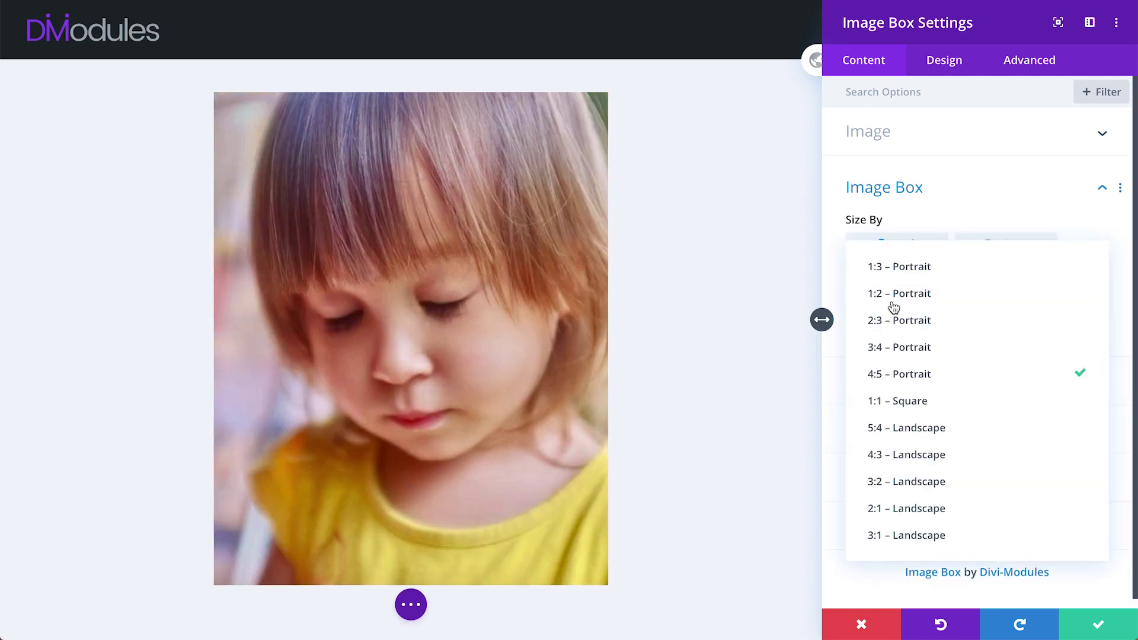
click(892, 507)
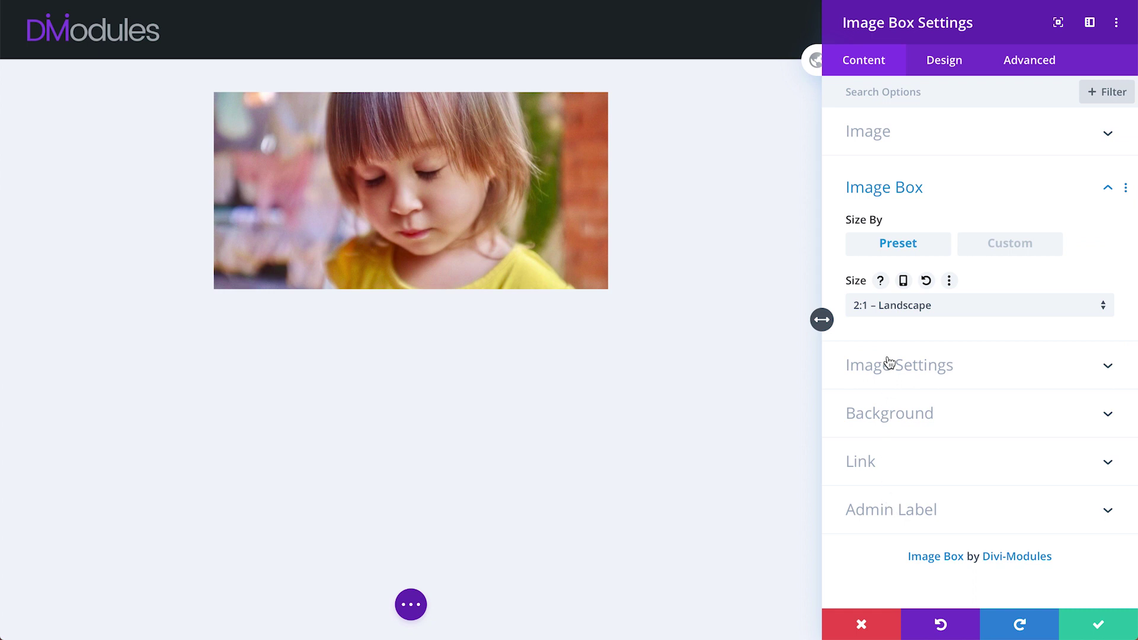
click(892, 306)
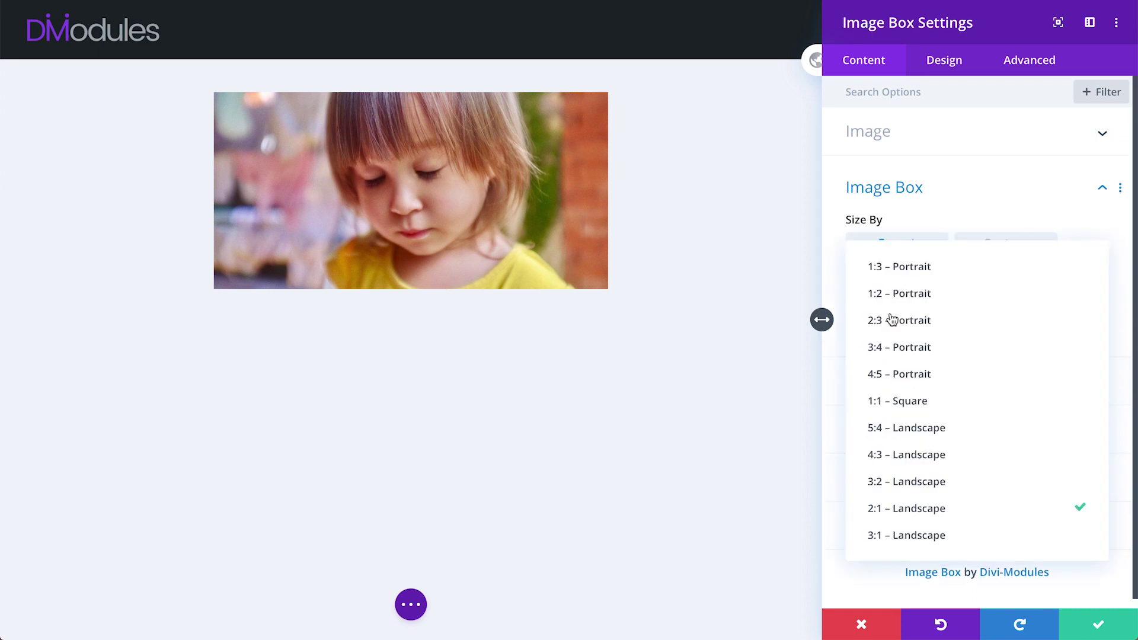
click(895, 402)
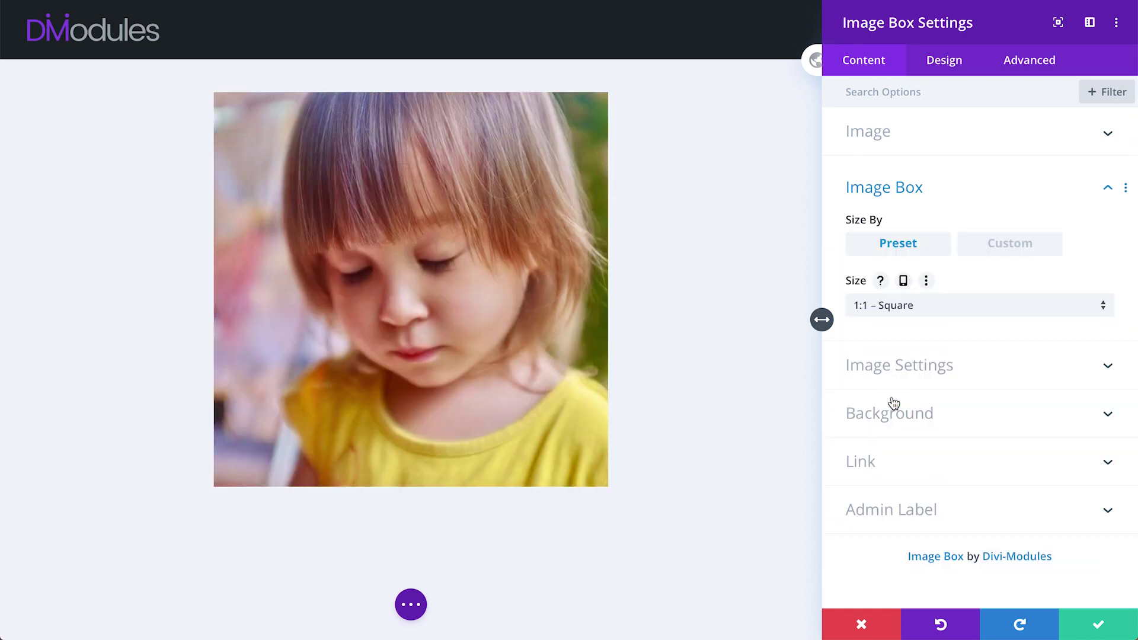
- Trial custom box sizes (107%, 300px), reset them, and return to preset sizing
click(1007, 253)
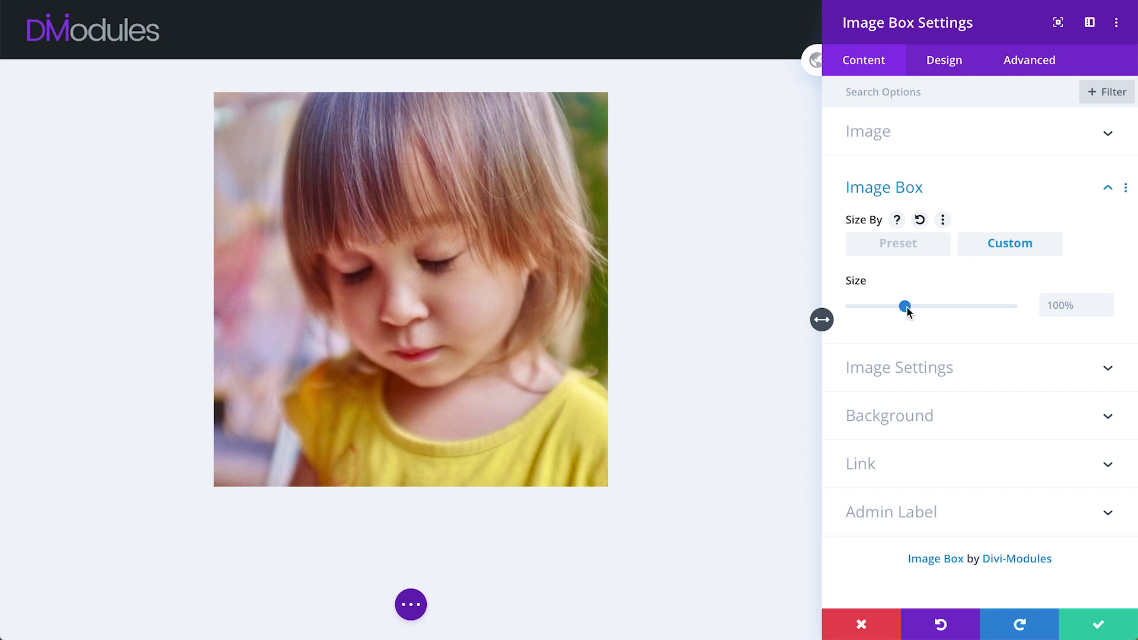
mouse_move(905, 307)
mouse_down()
mouse_move(871, 310)
mouse_move(913, 315)
mouse_up()
drag(1081, 306, 1024, 308)
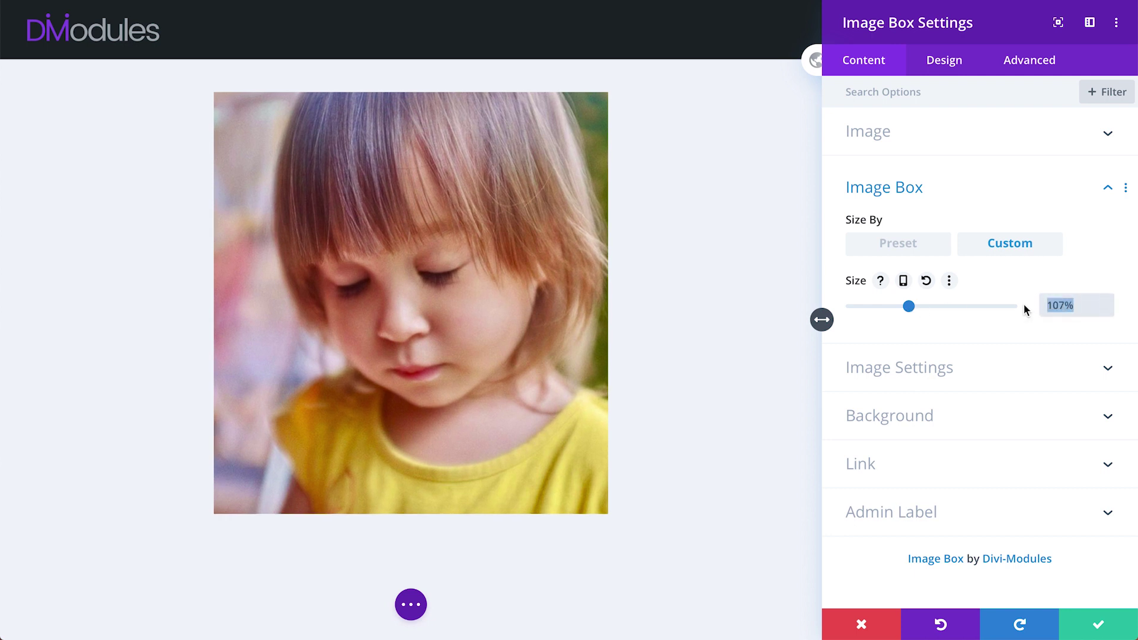
text(300px)
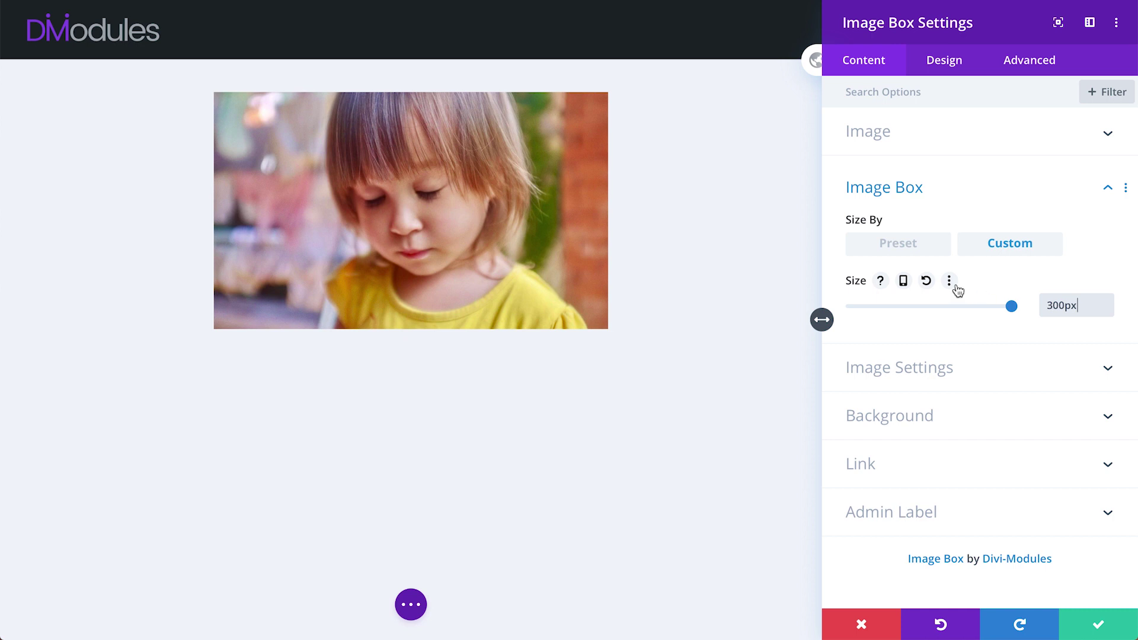
click(926, 281)
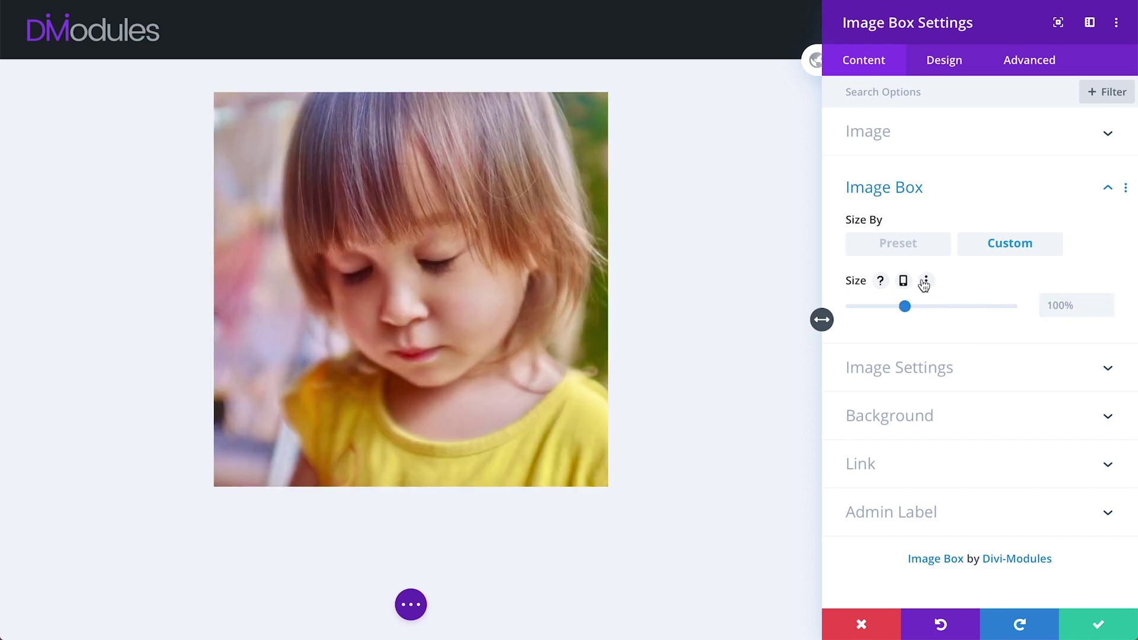
click(899, 247)
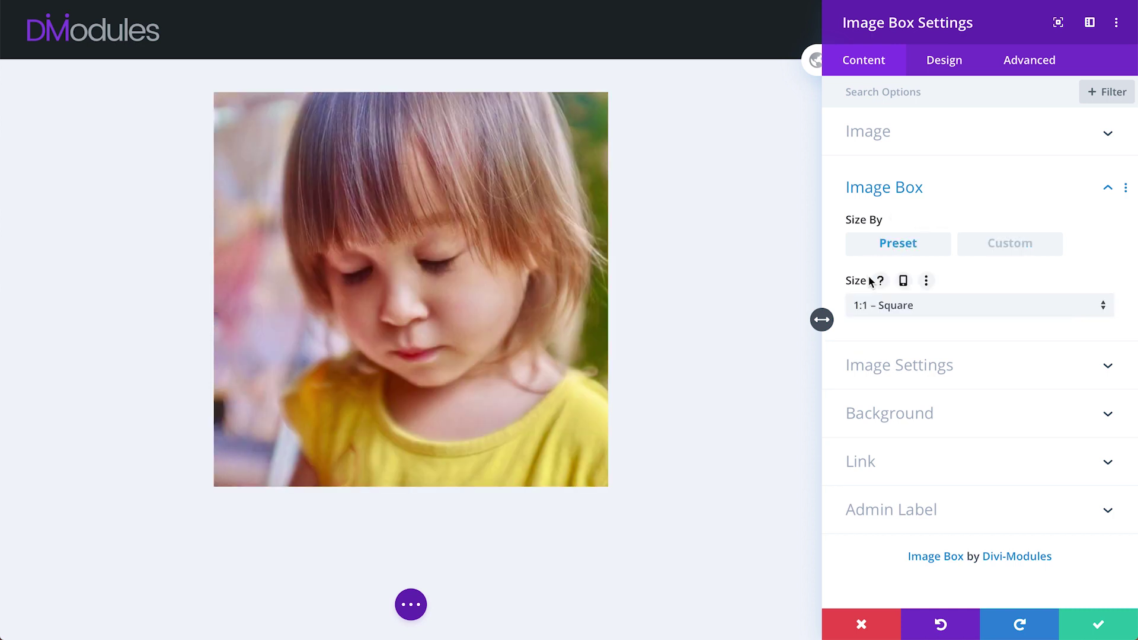
- Enable per-device sizes: 3:2 – Landscape on desktop, 1:1 on tablet, 3:4 on phone
click(902, 281)
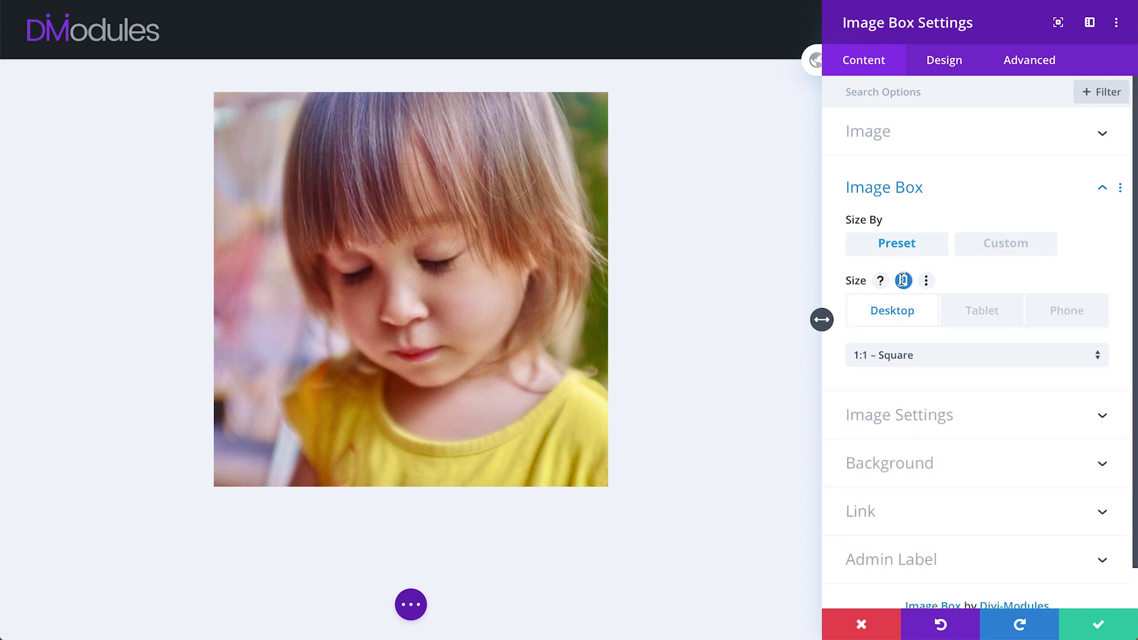
click(897, 355)
click(891, 482)
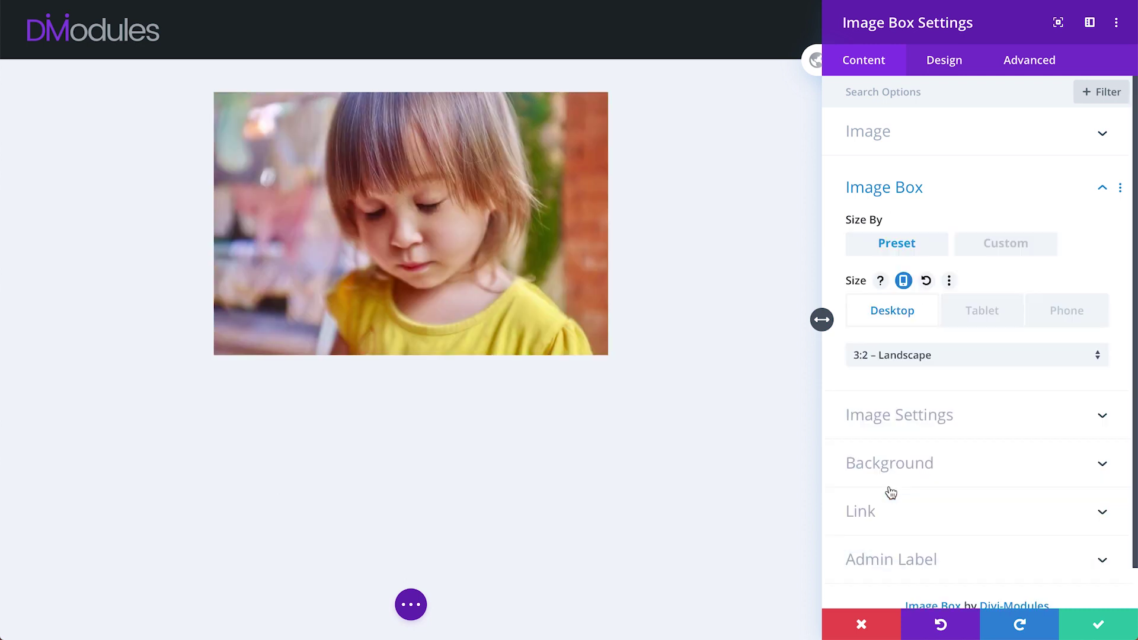
click(973, 315)
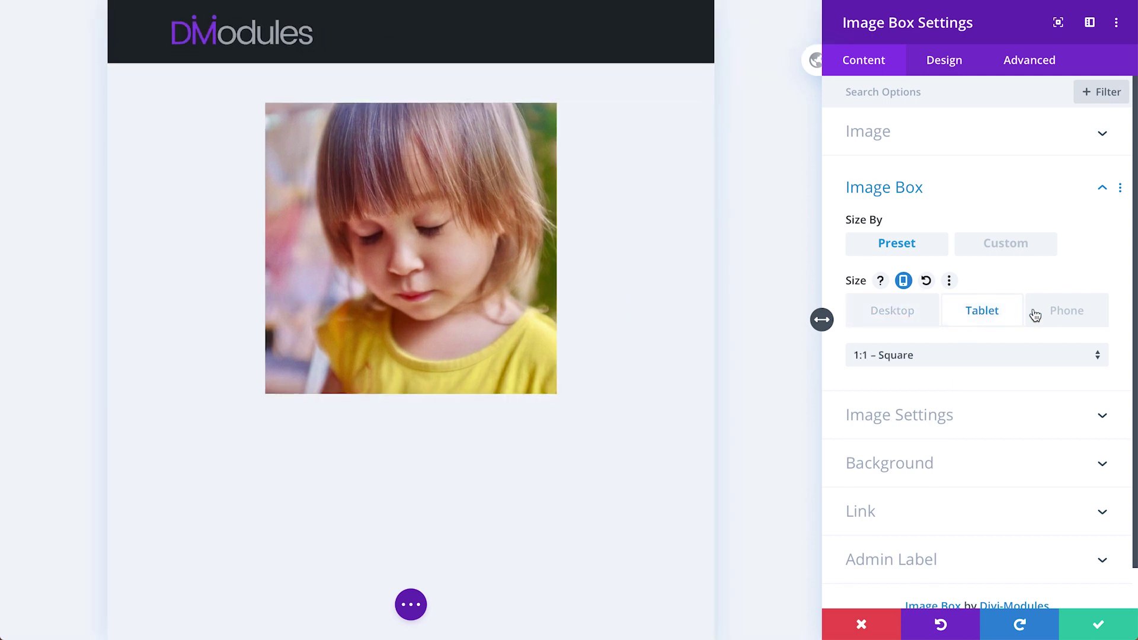
click(1067, 318)
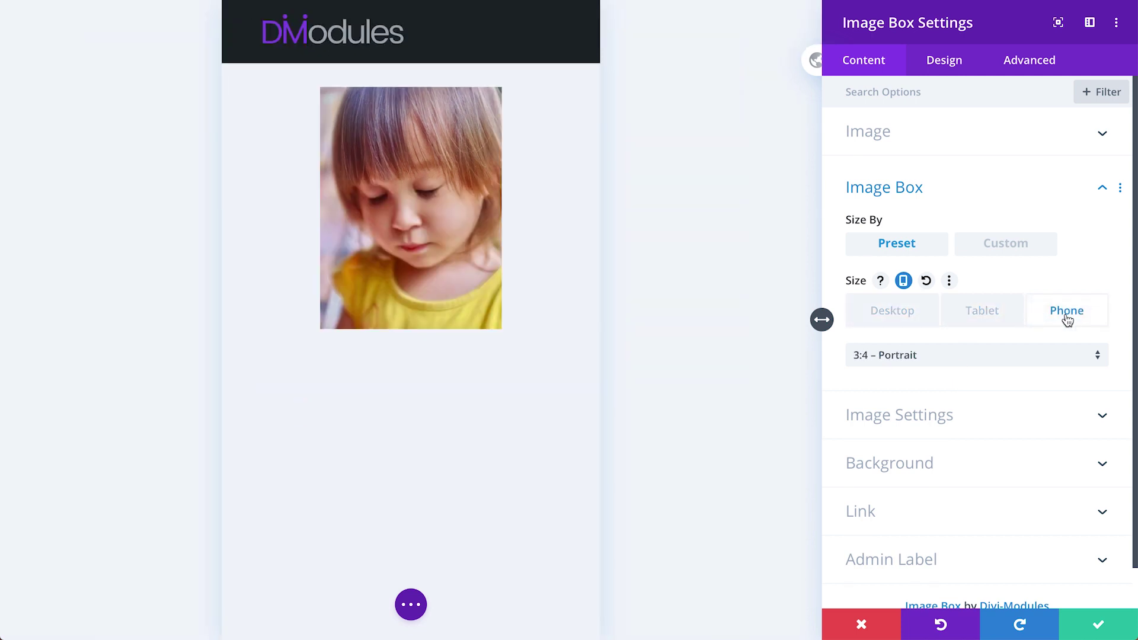
click(909, 314)
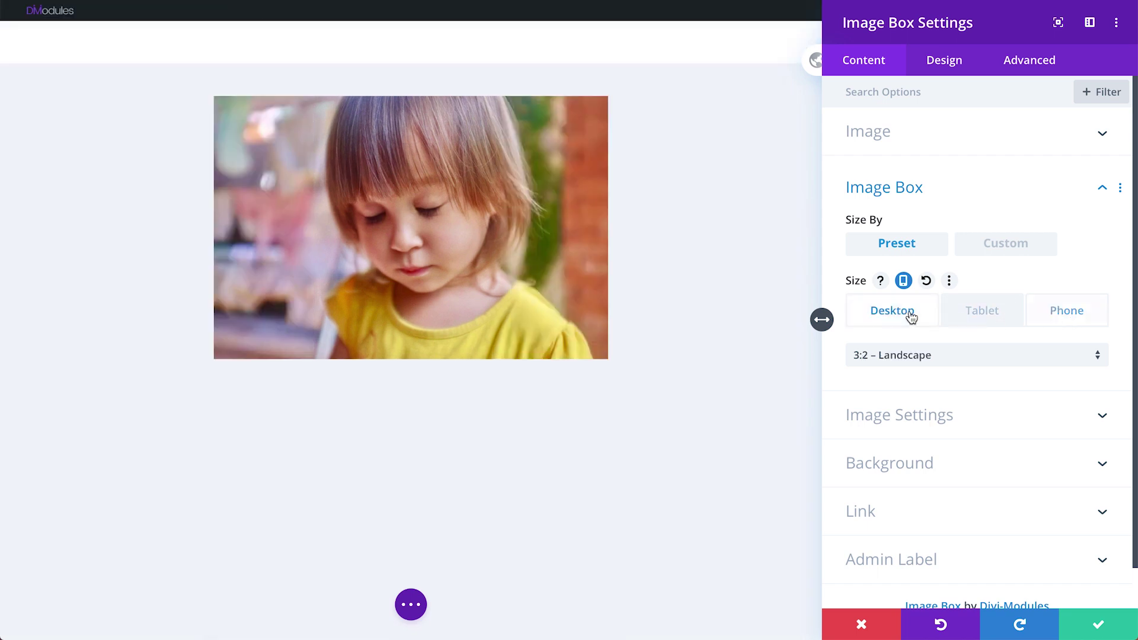
click(911, 191)
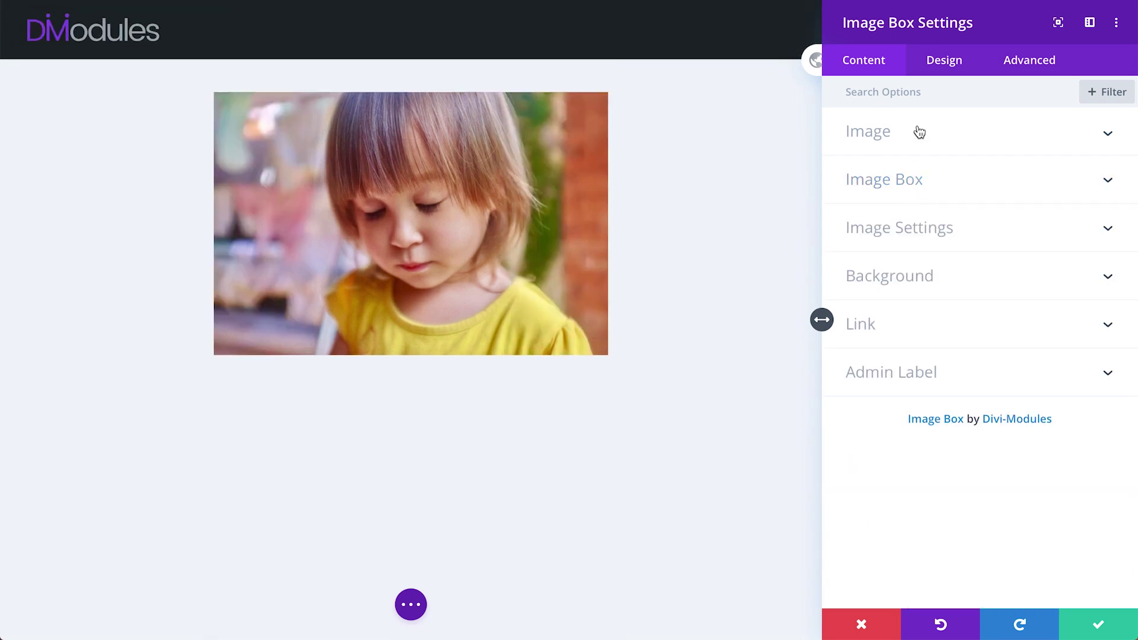
- Set the image Size to 'Resize image to fit its box', previewing at tablet and phone widths
click(883, 228)
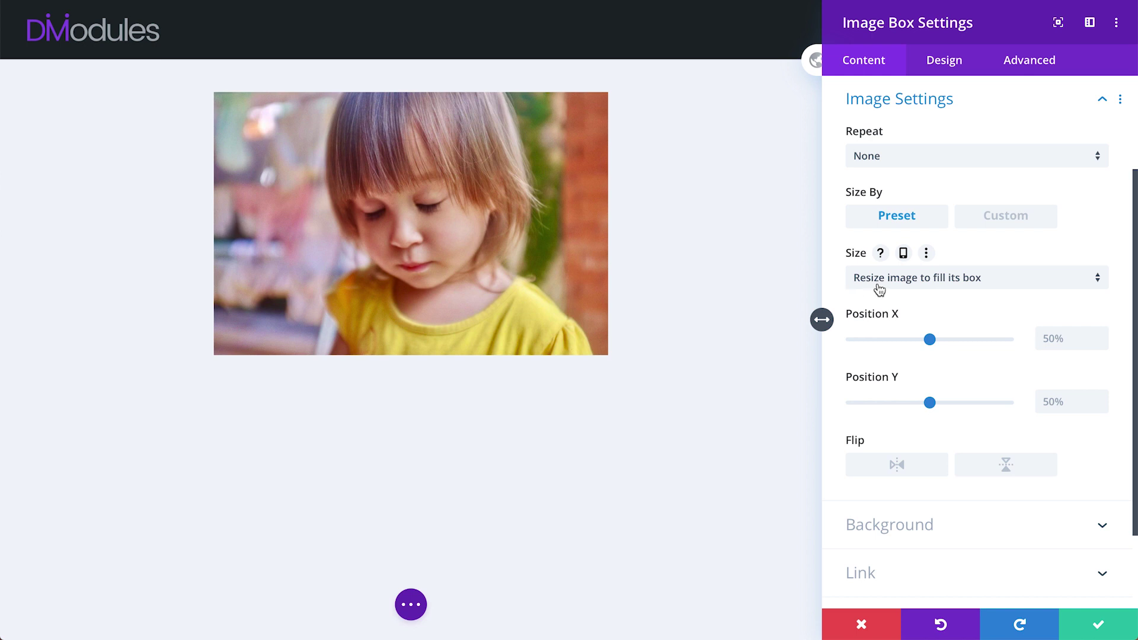
click(413, 608)
click(156, 605)
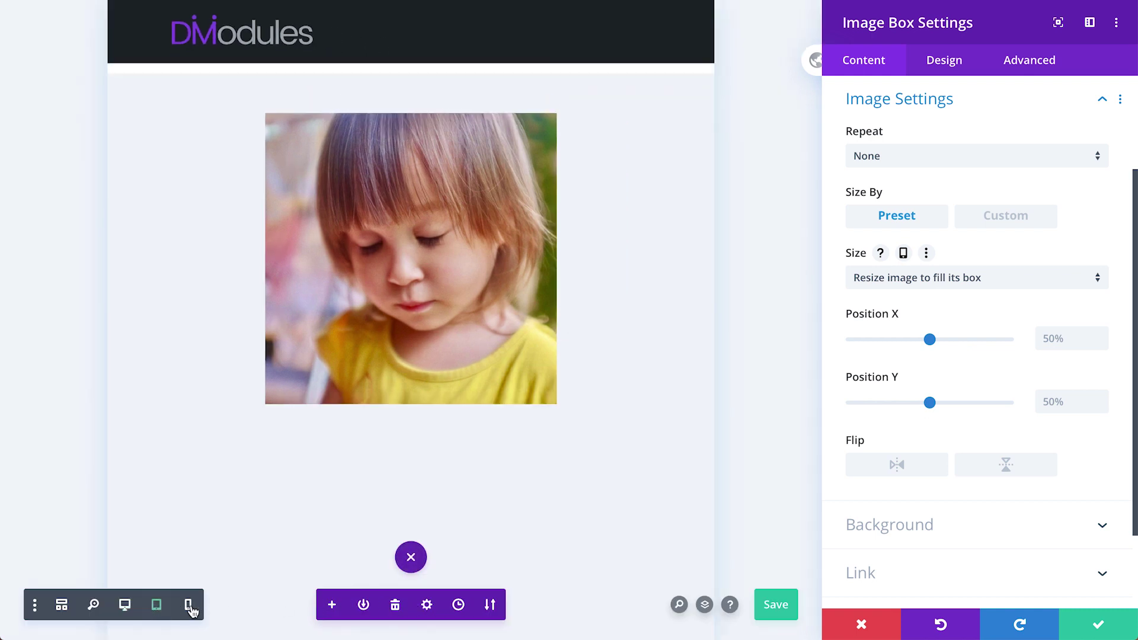
click(189, 605)
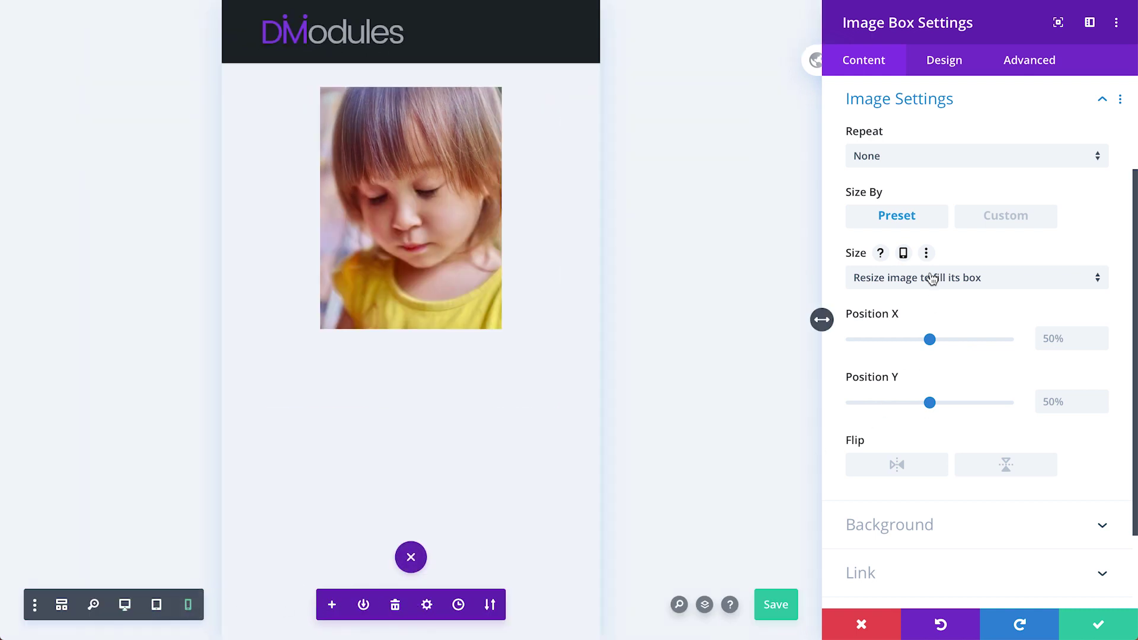
click(932, 279)
click(917, 293)
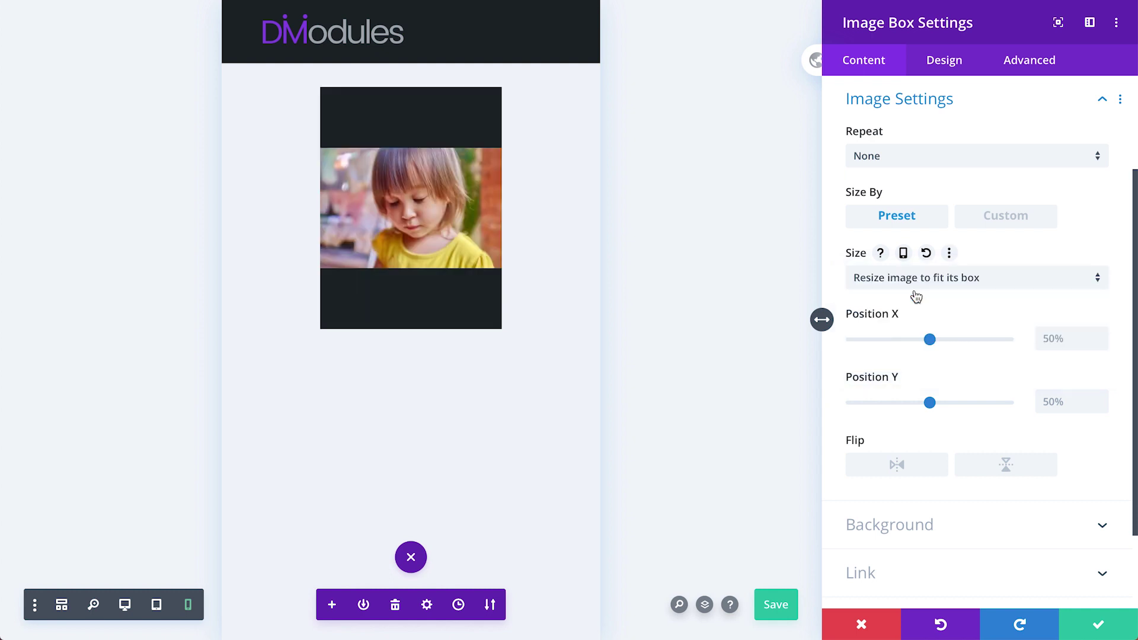
click(156, 604)
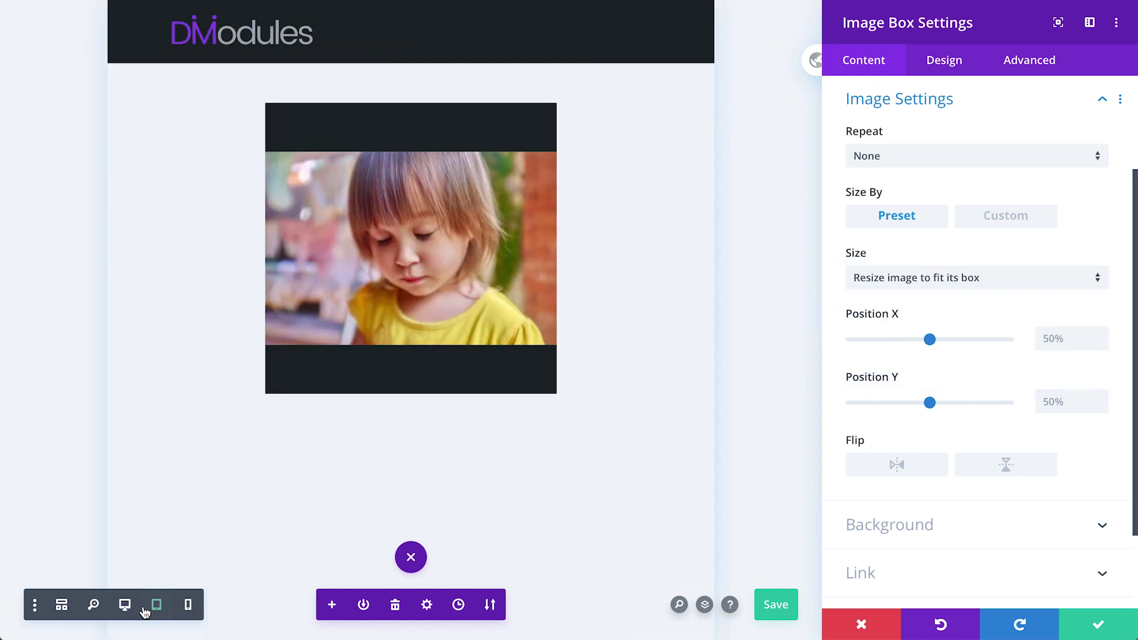
click(124, 605)
- Try the Squish option on tablet and phone, then reselect fit at tablet width
click(884, 286)
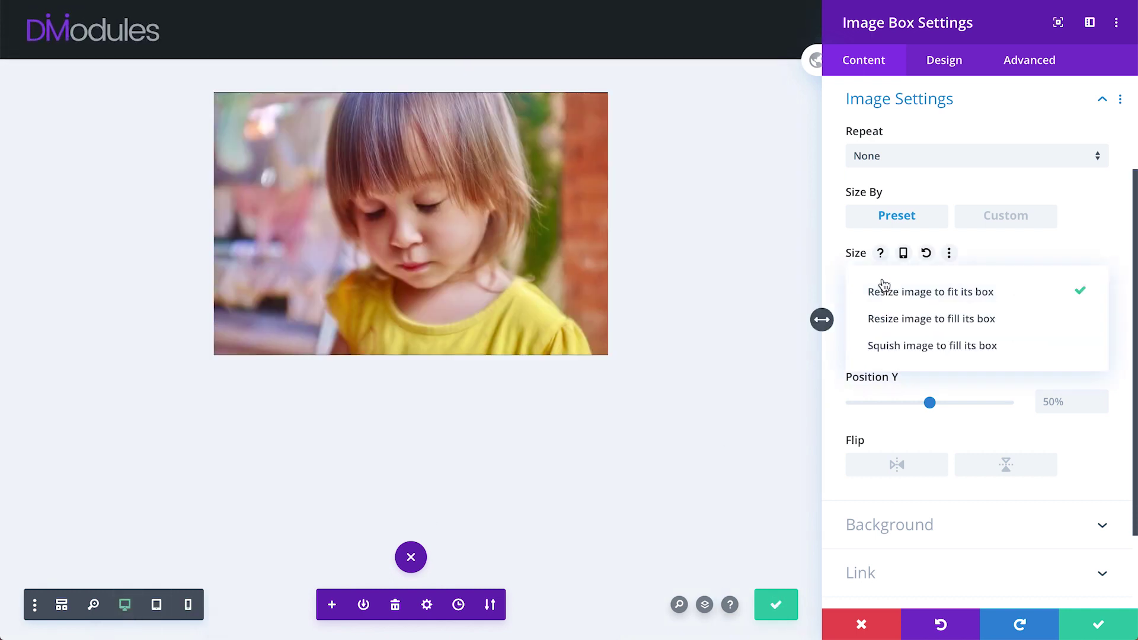
click(888, 346)
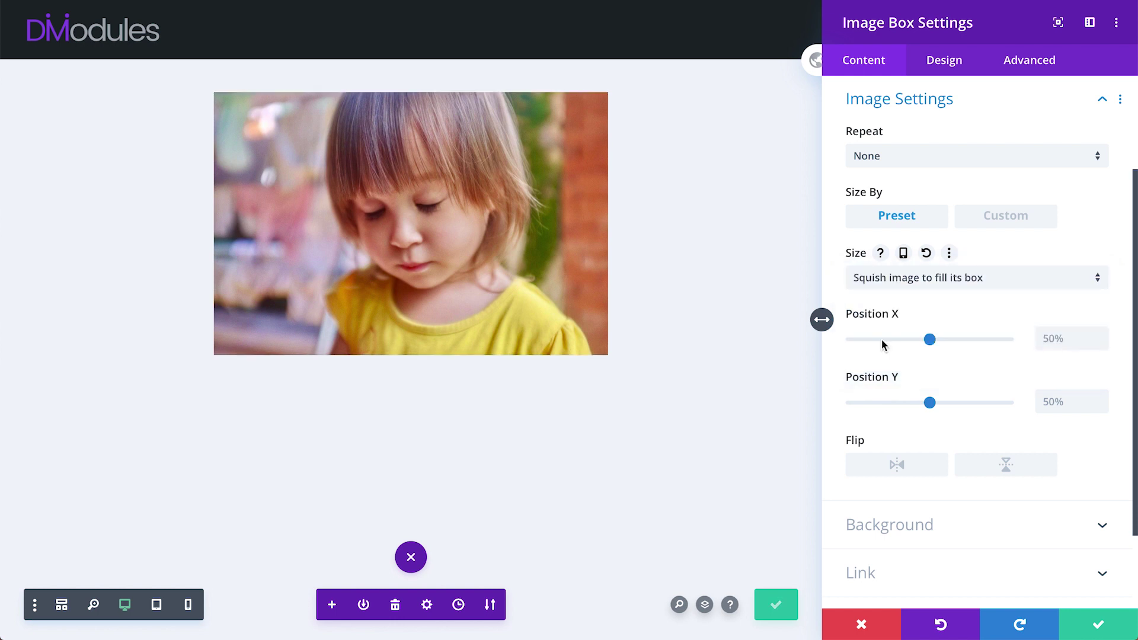
click(156, 605)
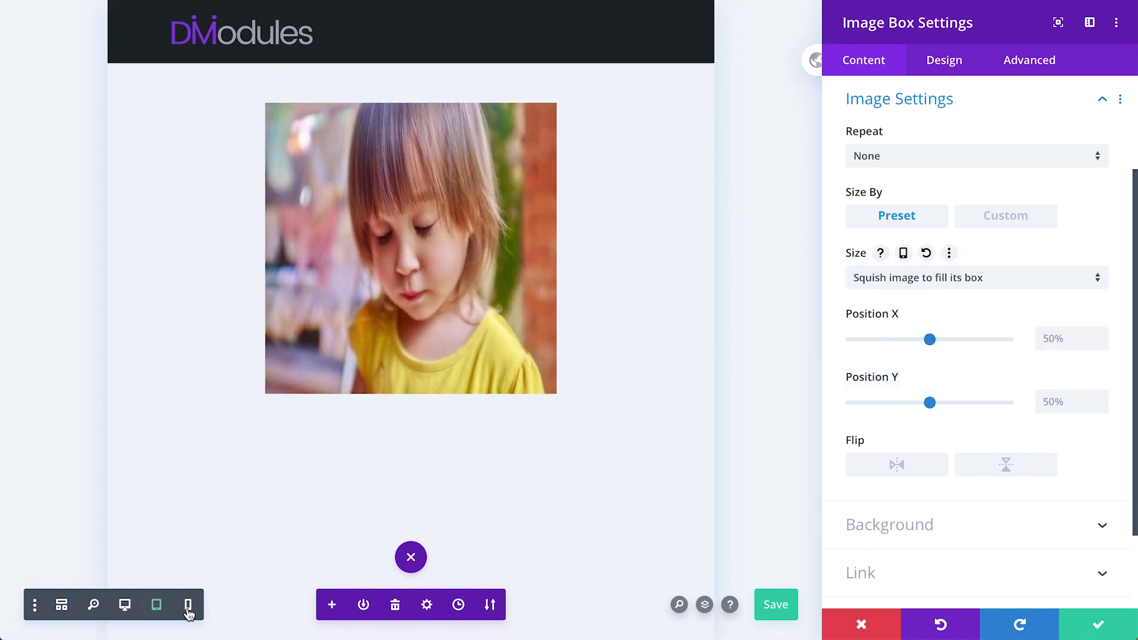
click(187, 609)
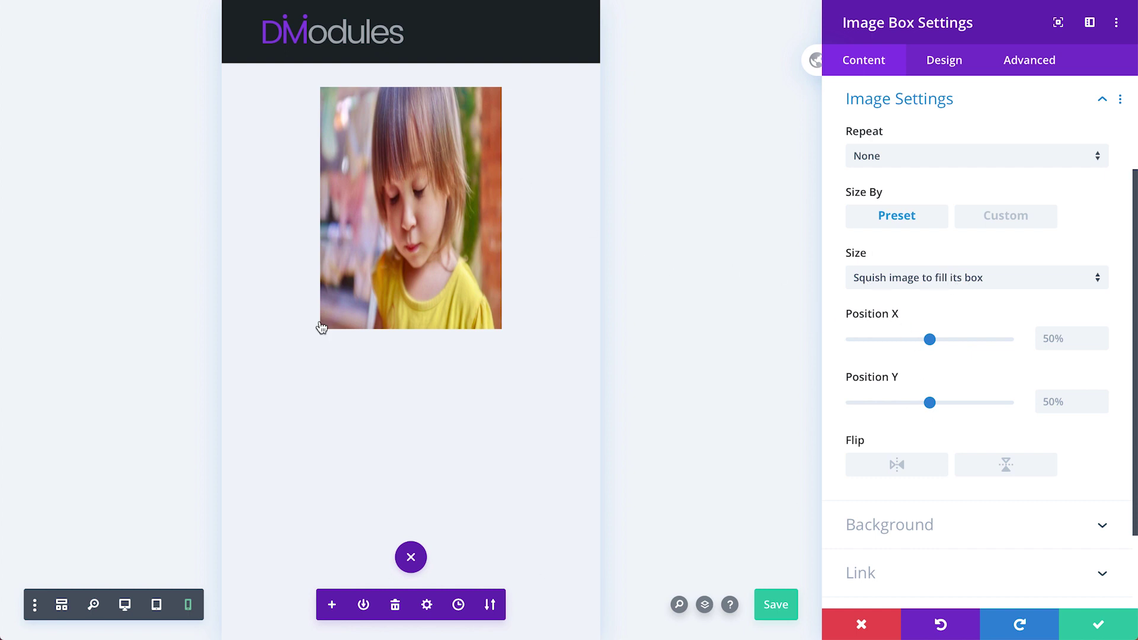
click(157, 604)
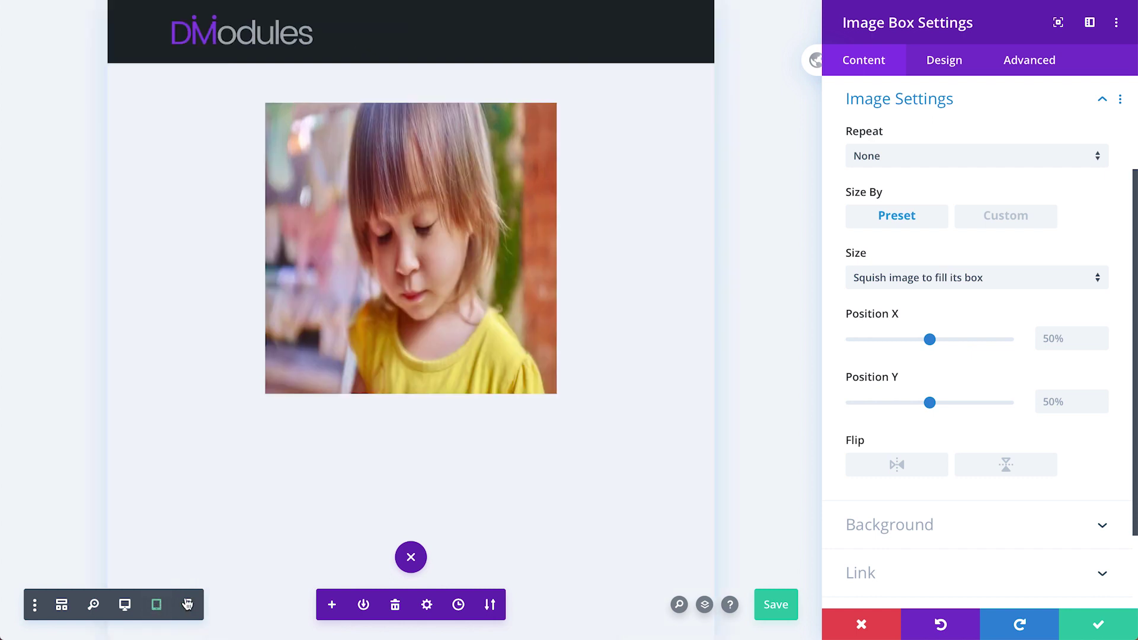
click(899, 291)
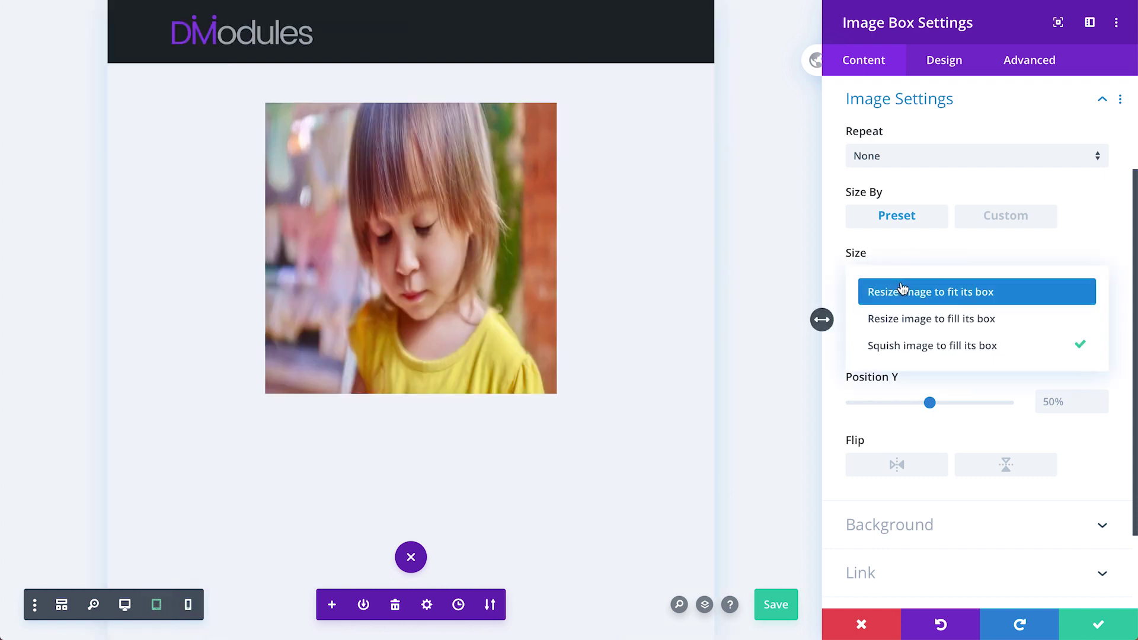
click(902, 290)
mouse_move(904, 289)
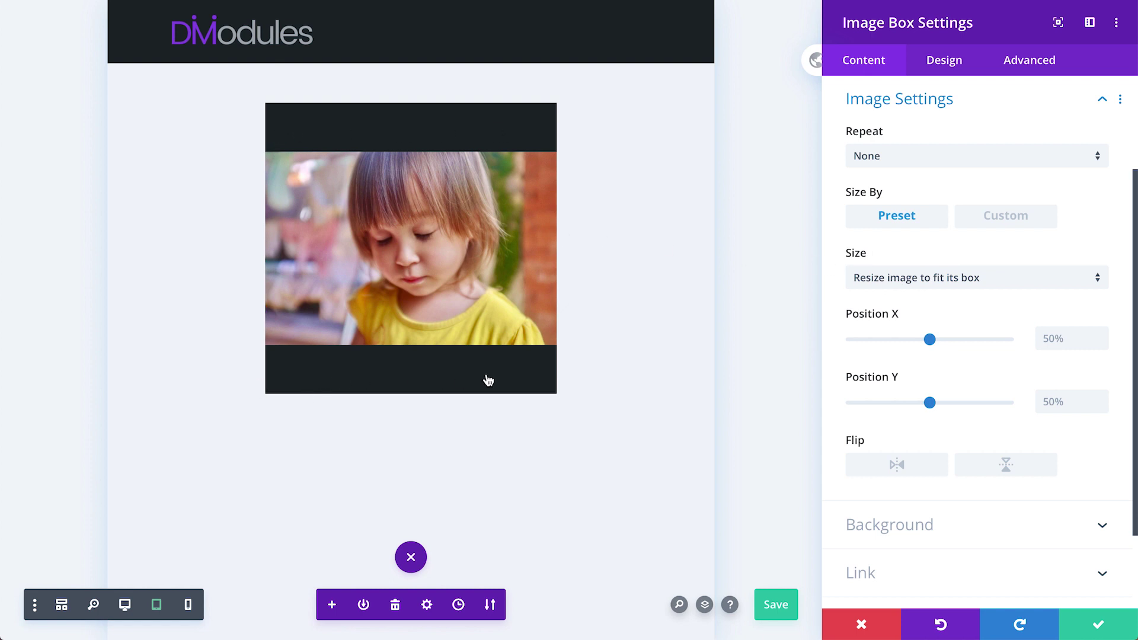
- Try moving the image to the bottom, recentre it vertically, and make it fill its box
mouse_move(921, 406)
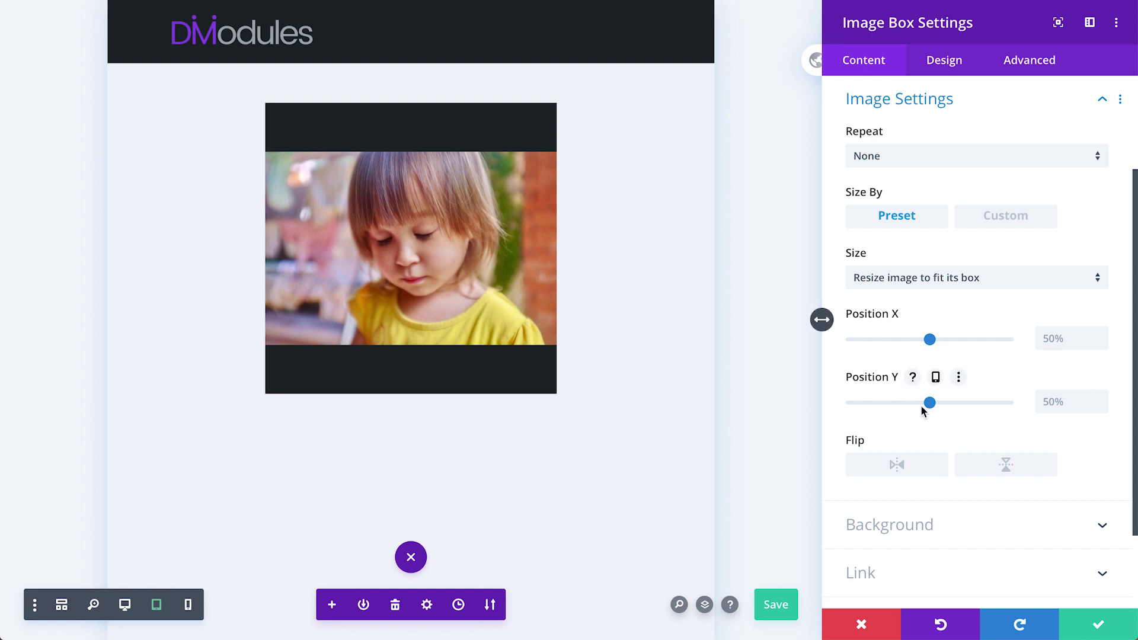
drag(930, 404, 1020, 407)
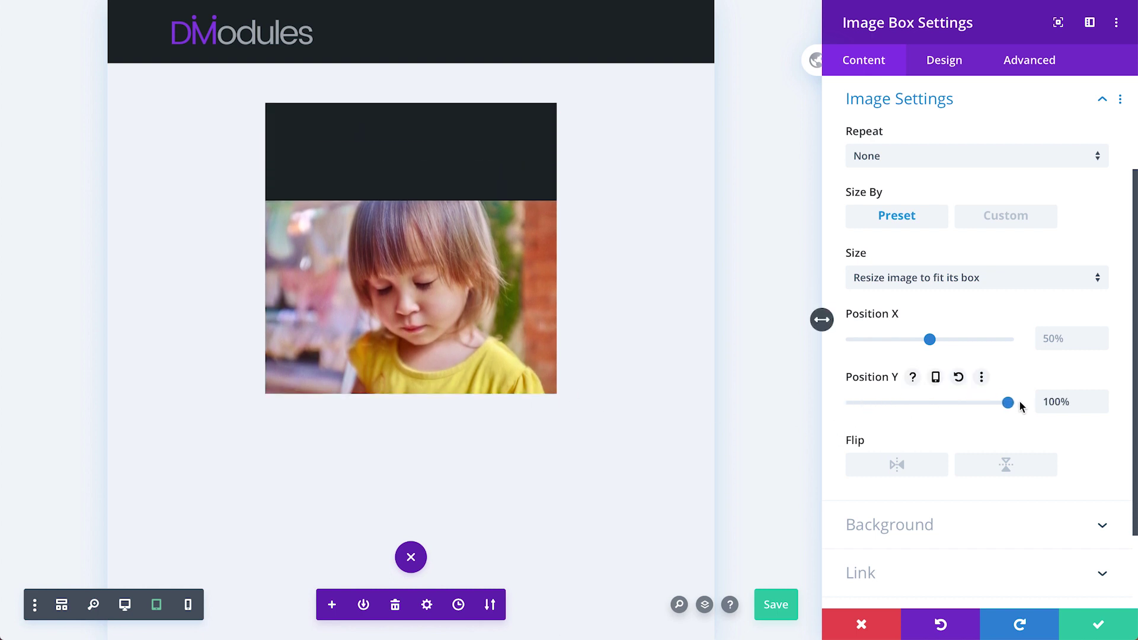
click(959, 379)
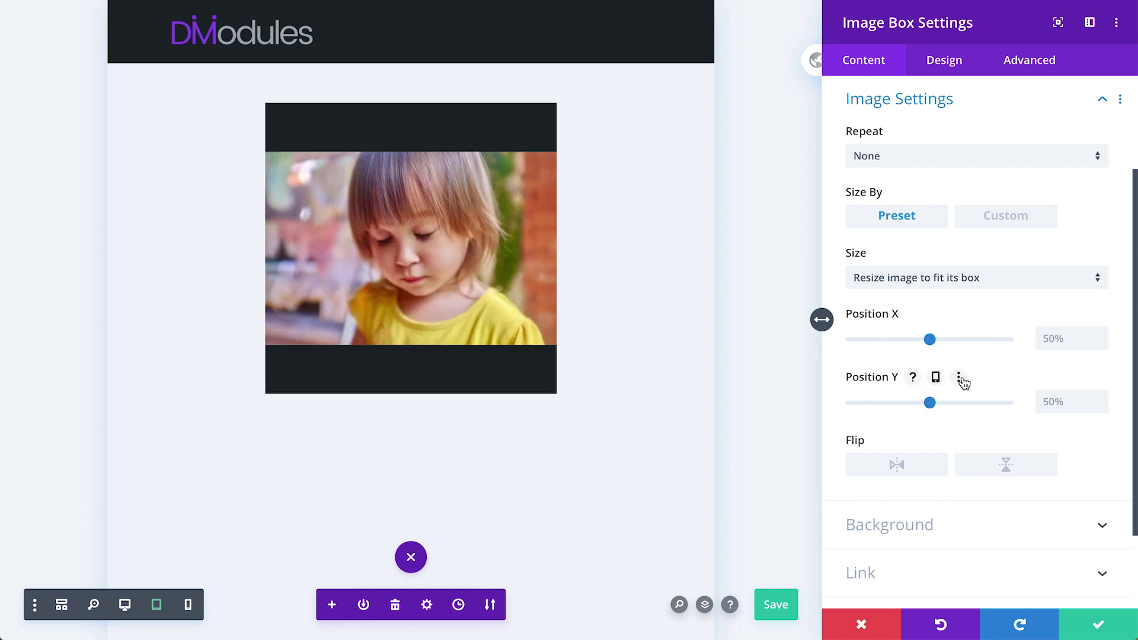
click(932, 281)
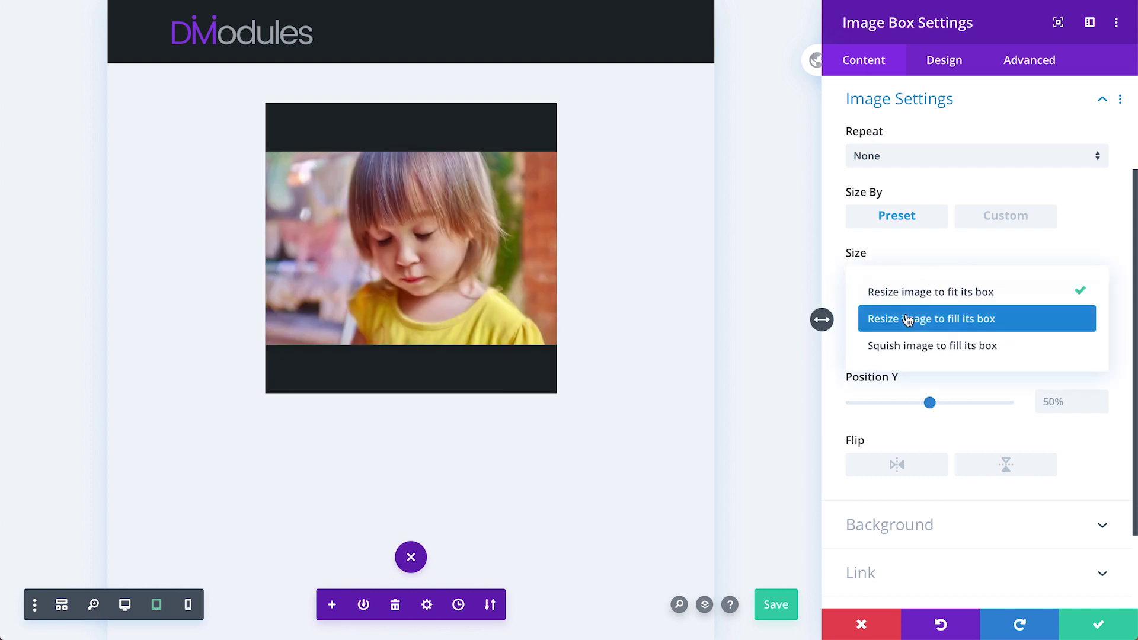
click(908, 320)
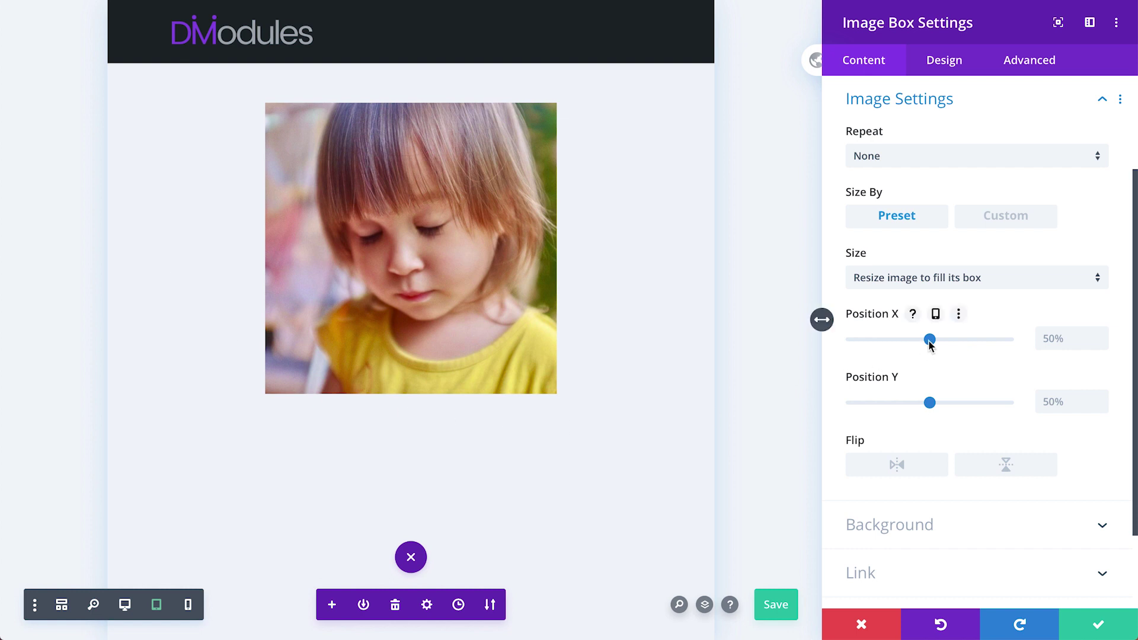
- Reset the horizontal image position to 50% and return to the desktop preview
drag(929, 339, 1016, 342)
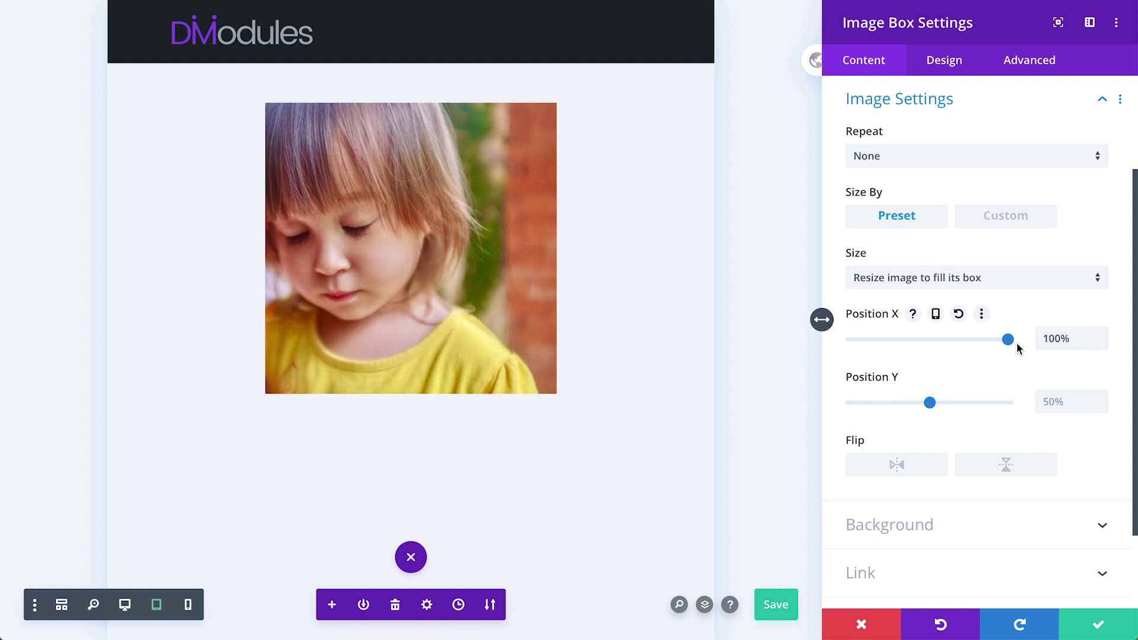
click(959, 315)
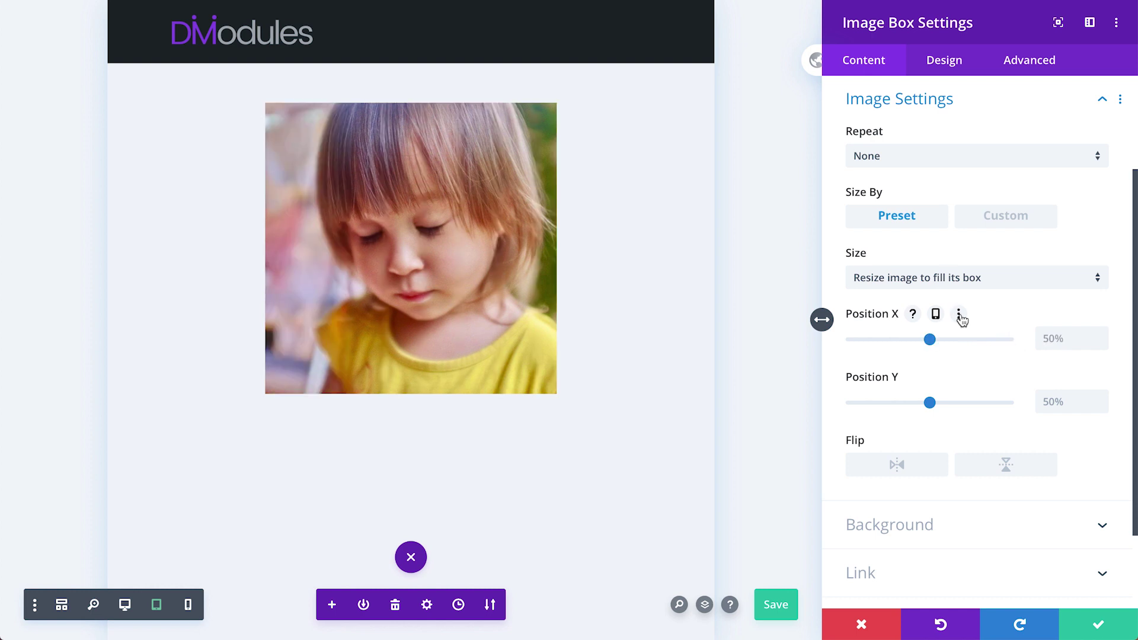
click(119, 608)
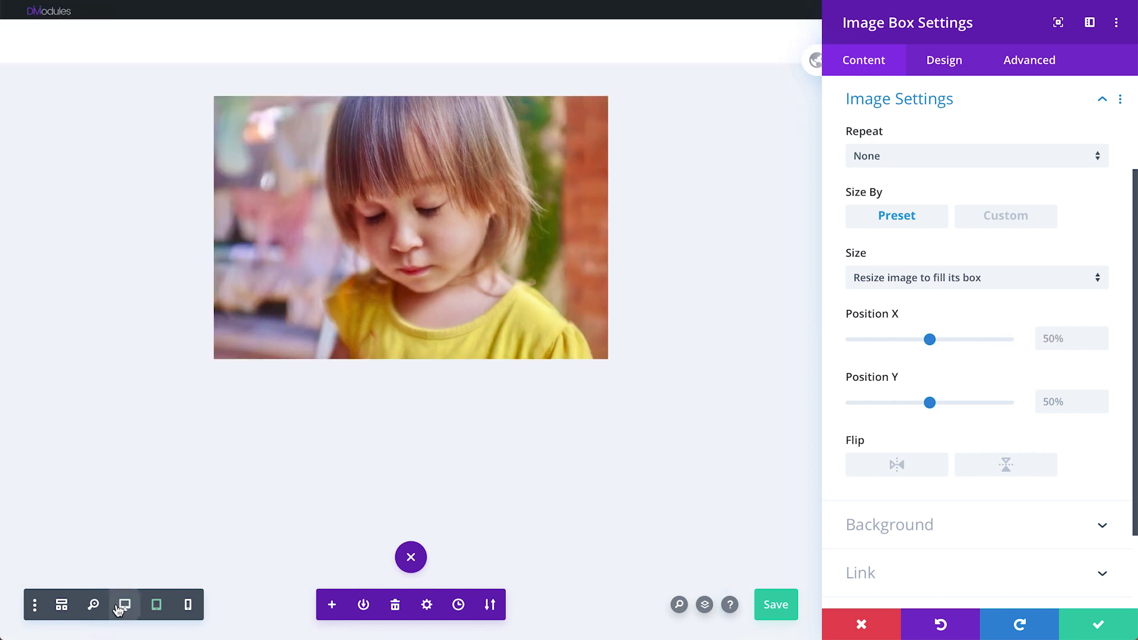
click(905, 467)
click(905, 467)
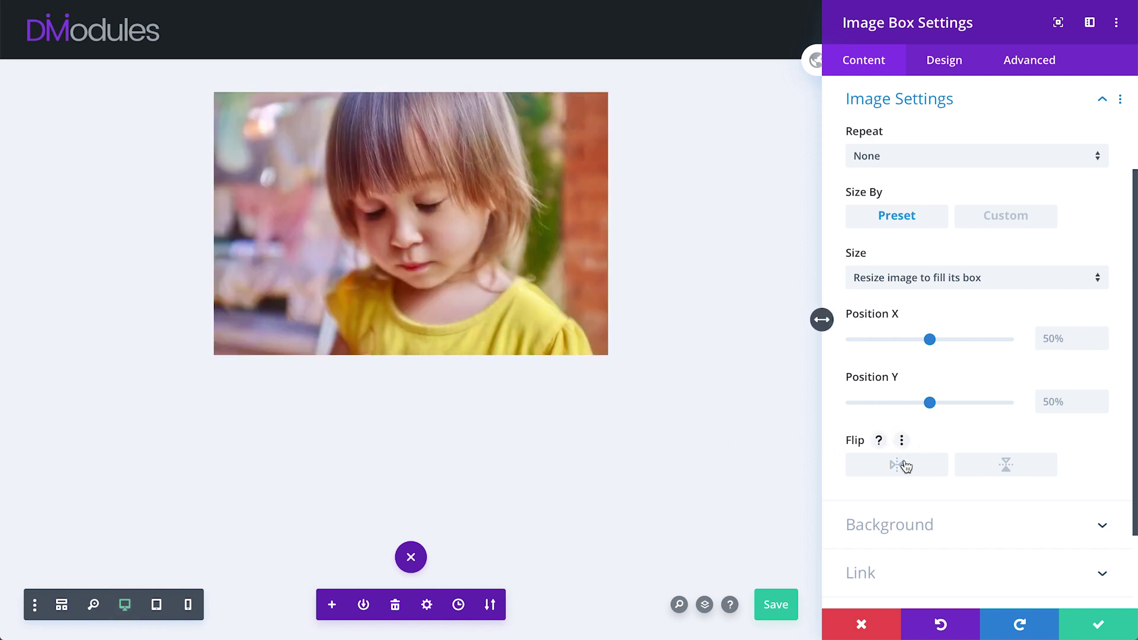
click(987, 473)
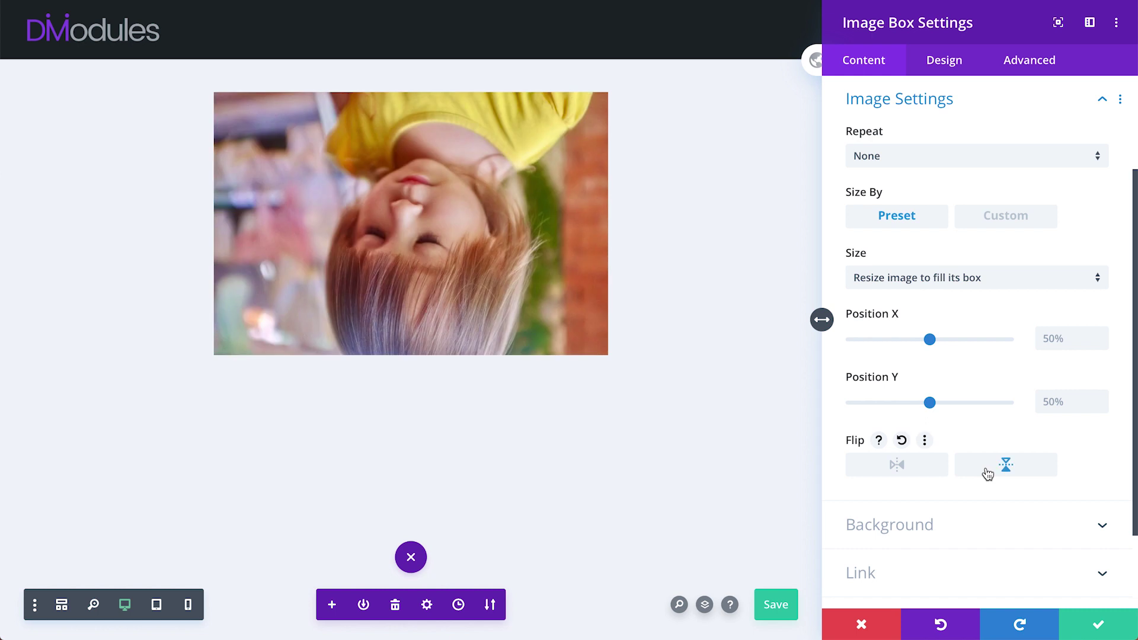
click(905, 469)
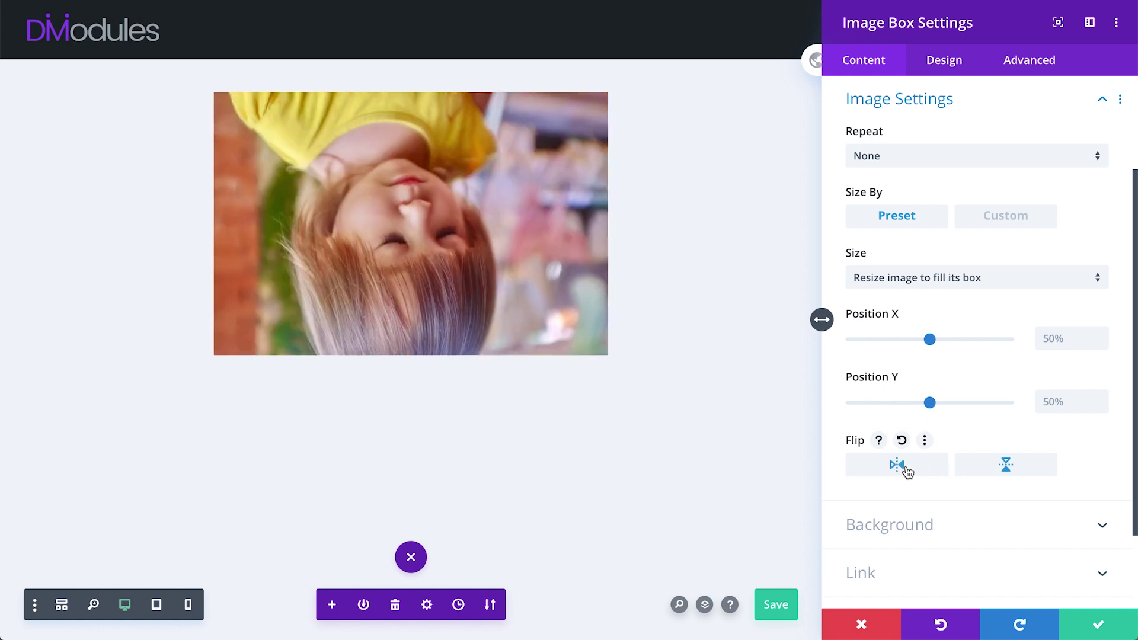
click(907, 470)
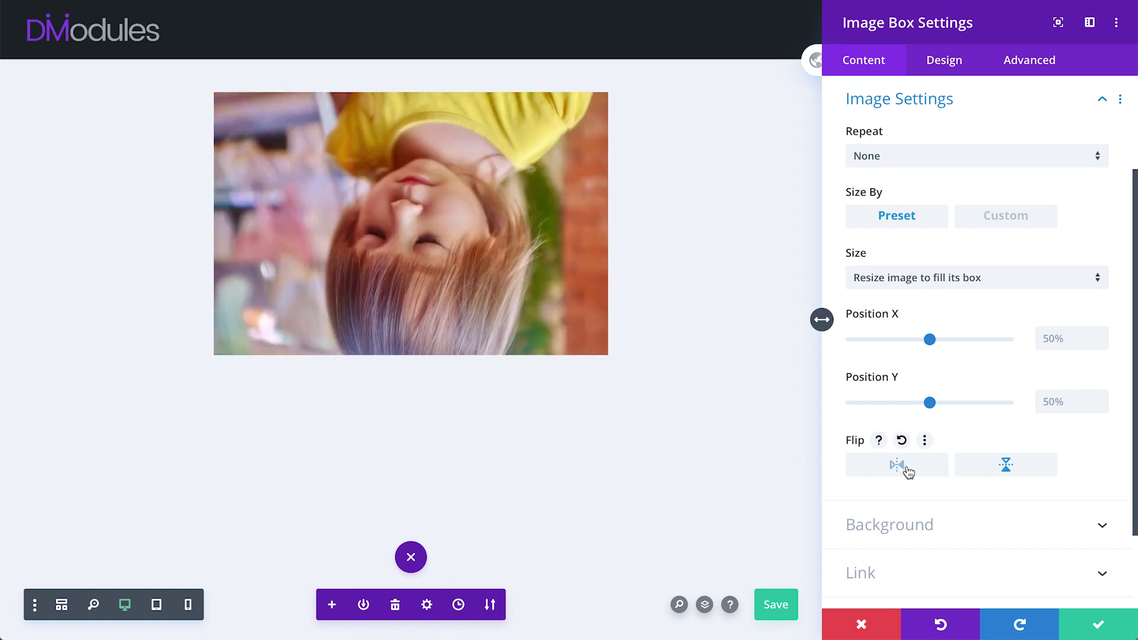
click(978, 474)
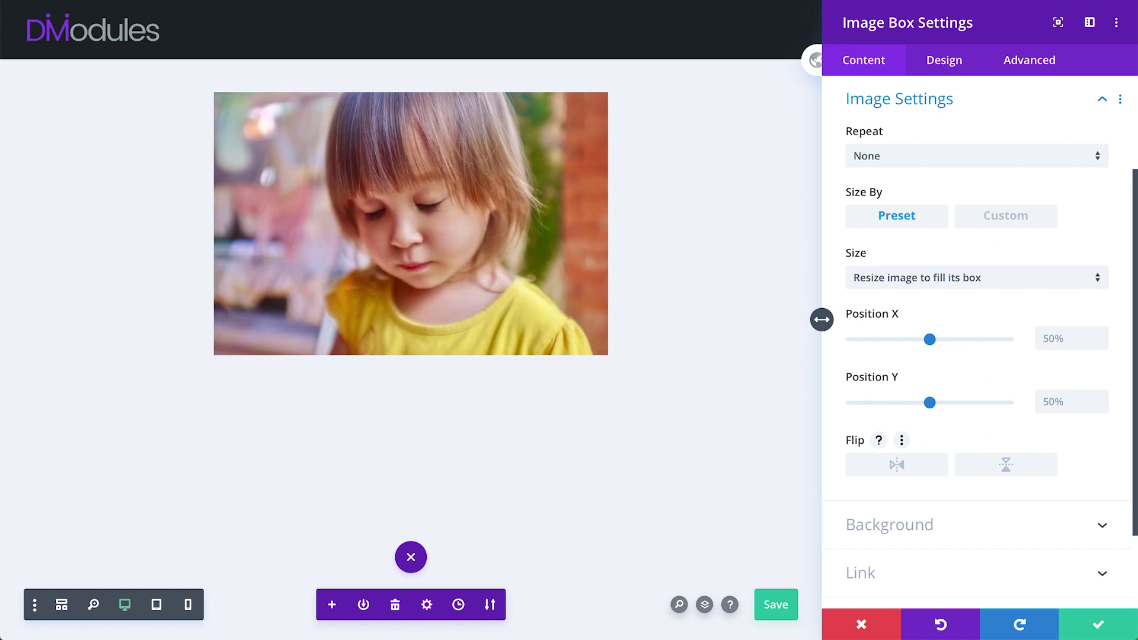
click(922, 162)
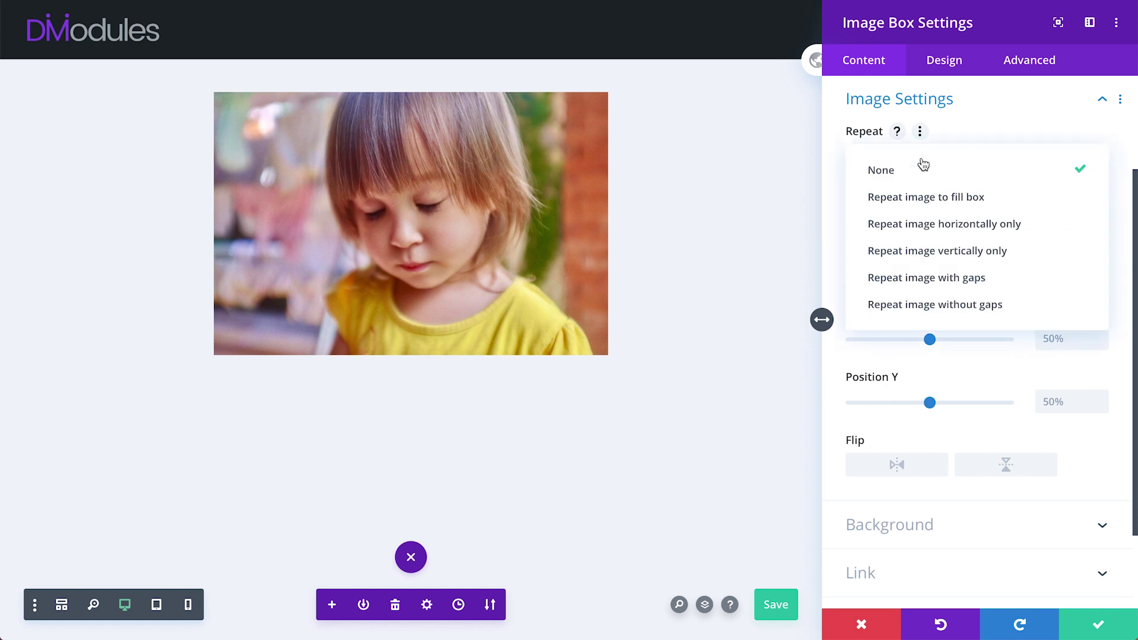
click(897, 197)
drag(890, 217, 866, 224)
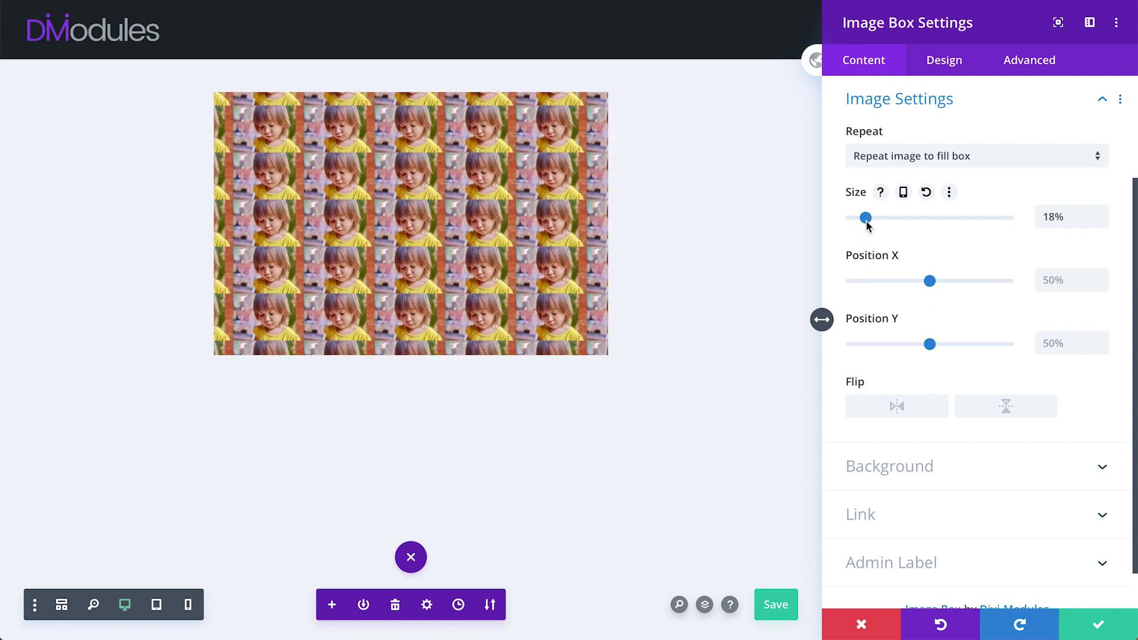
click(893, 161)
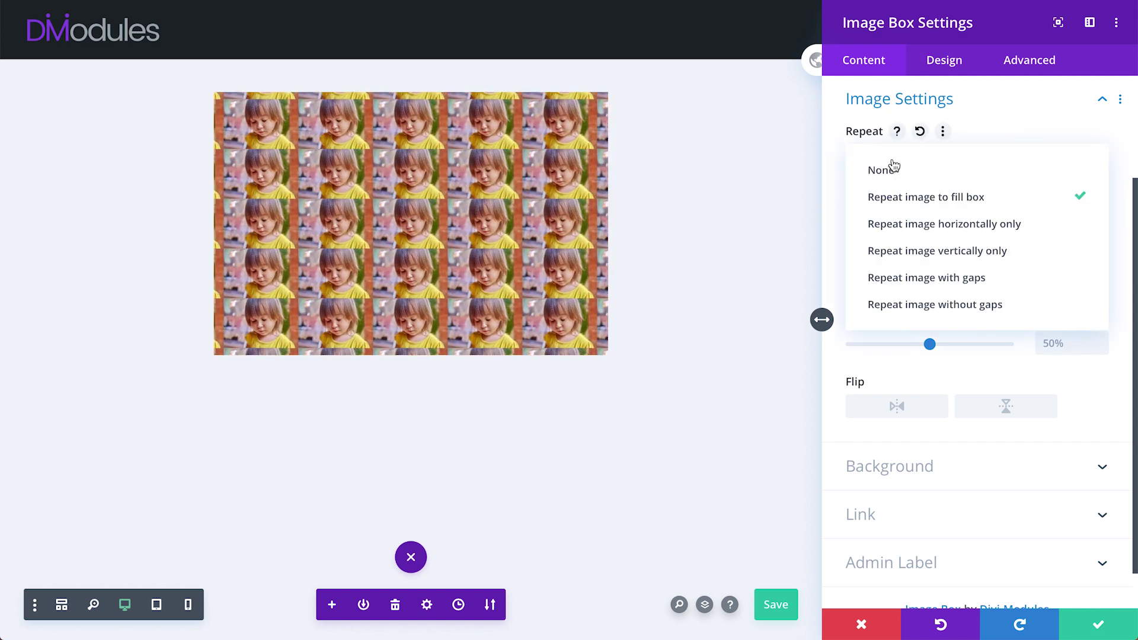
click(885, 226)
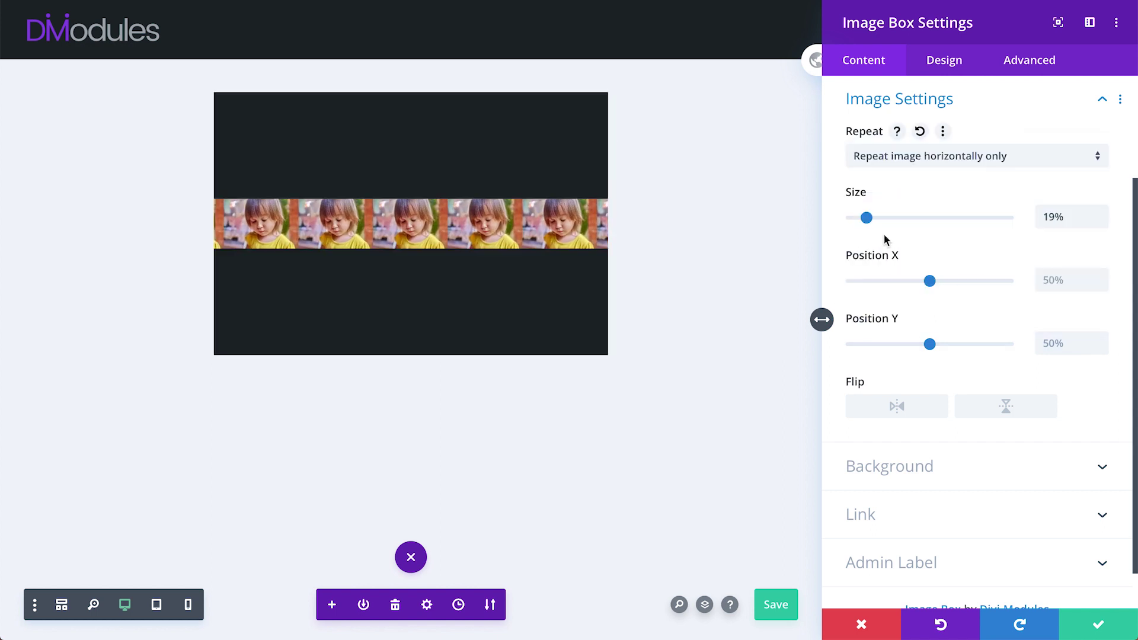
click(986, 160)
click(915, 253)
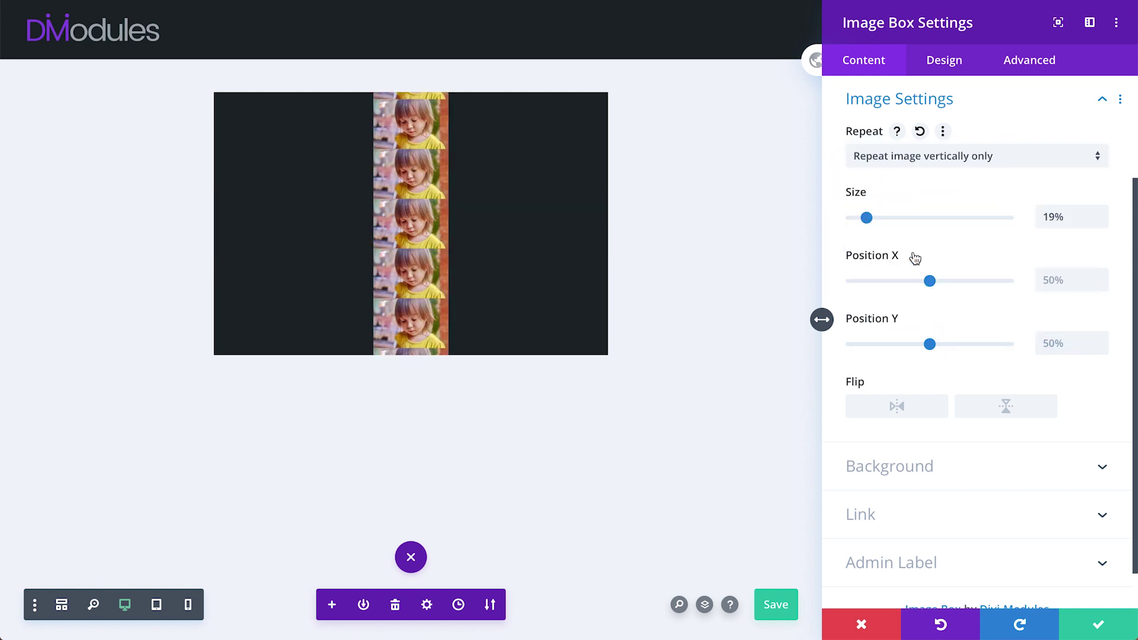
click(970, 159)
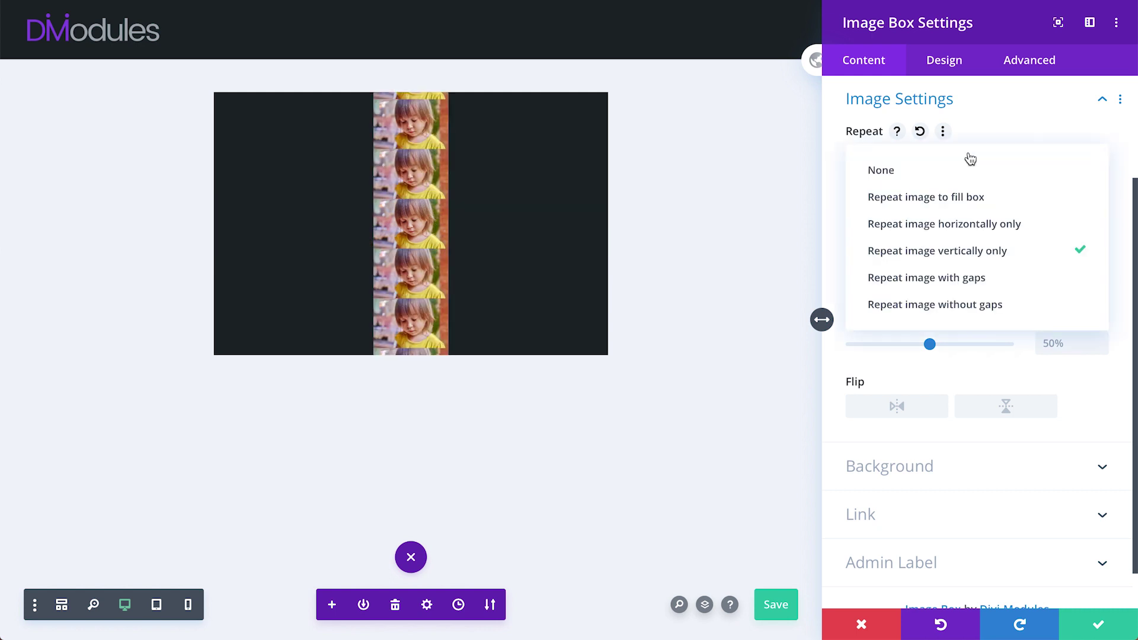
click(912, 278)
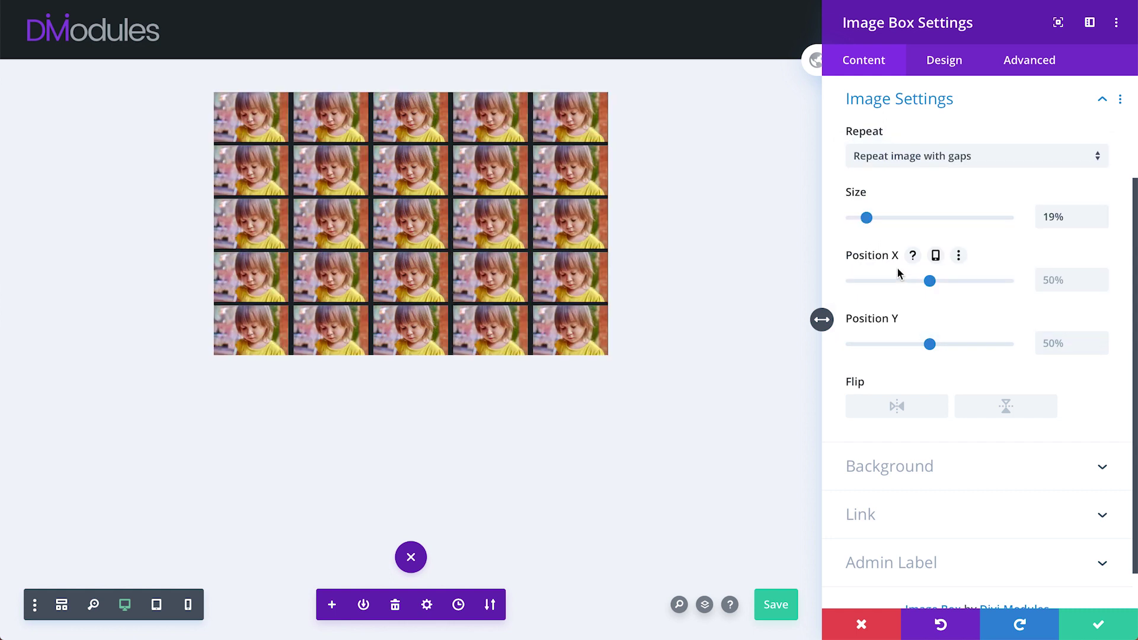
drag(928, 281, 850, 281)
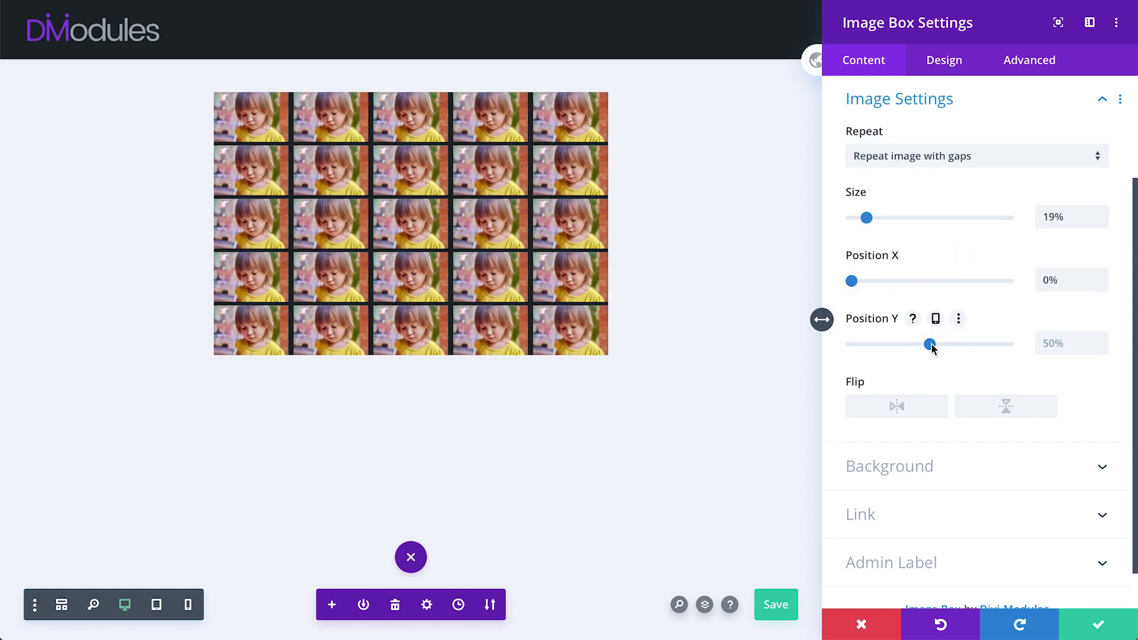
drag(929, 344, 830, 356)
drag(867, 217, 859, 219)
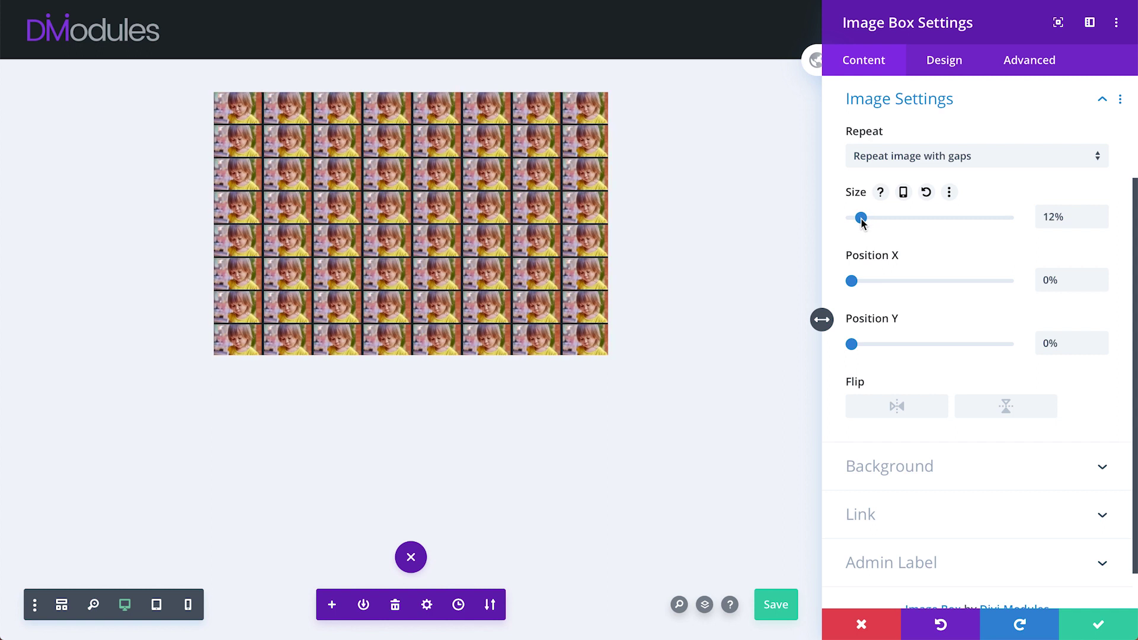
click(892, 155)
click(928, 305)
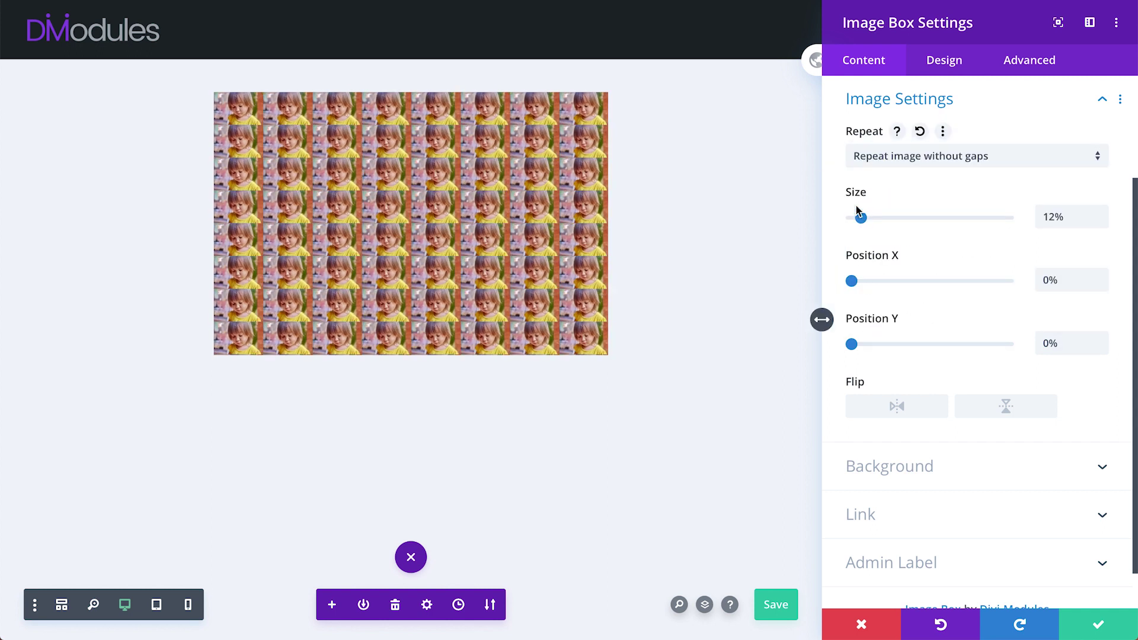
mouse_move(861, 218)
mouse_down()
mouse_move(894, 219)
mouse_move(865, 222)
mouse_up()
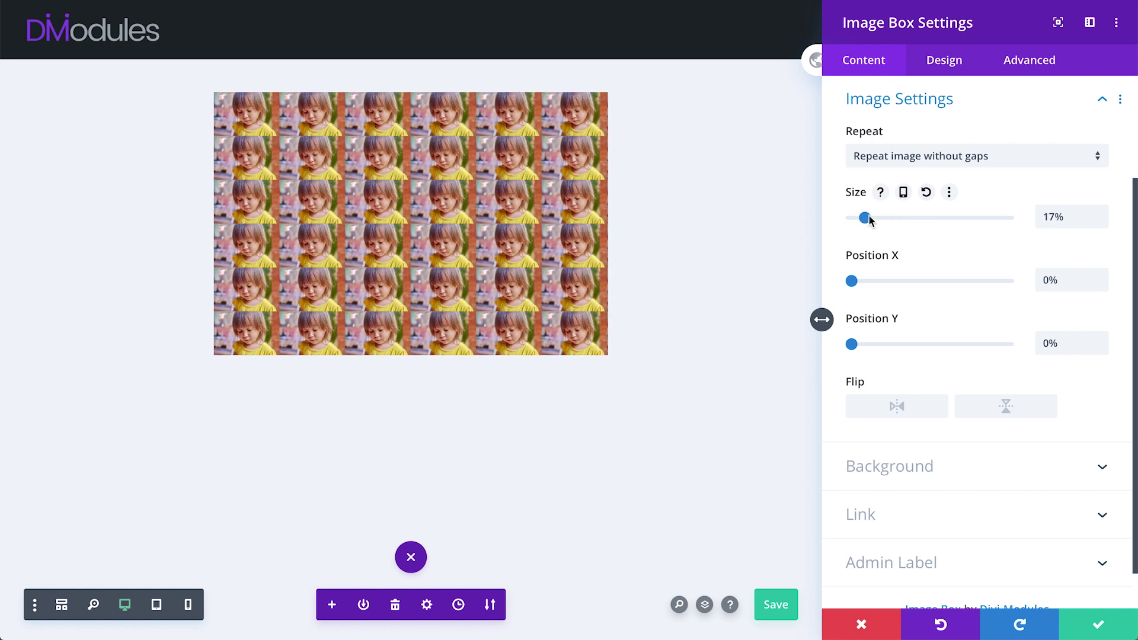
click(920, 133)
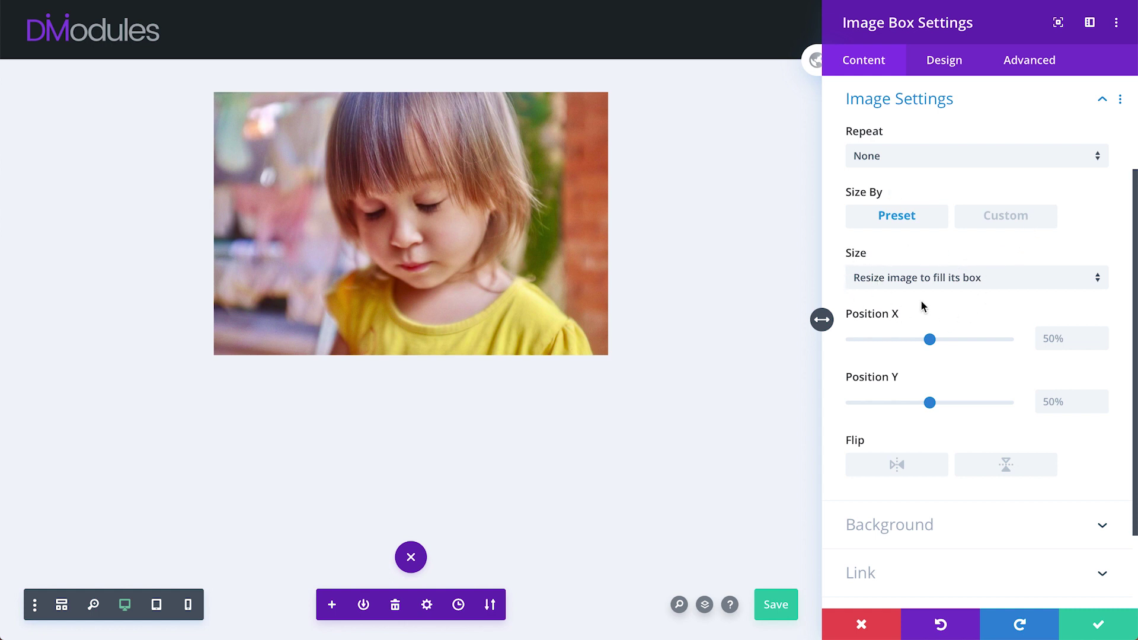
- Set the image to a custom 152% size and rotate it to -21deg
click(1002, 229)
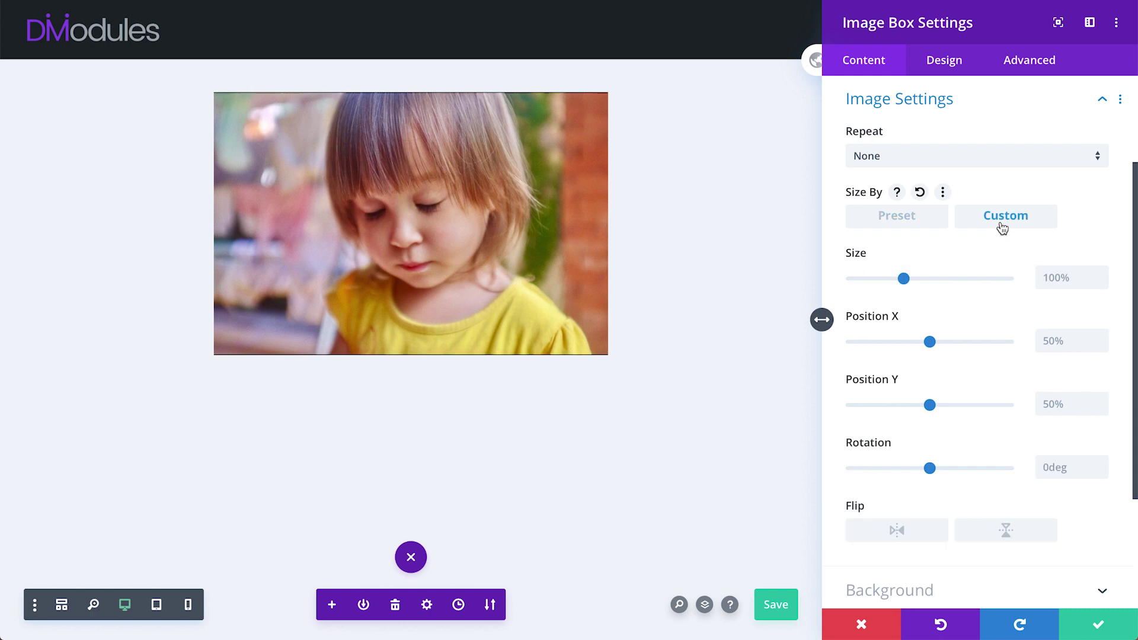
drag(903, 279, 931, 279)
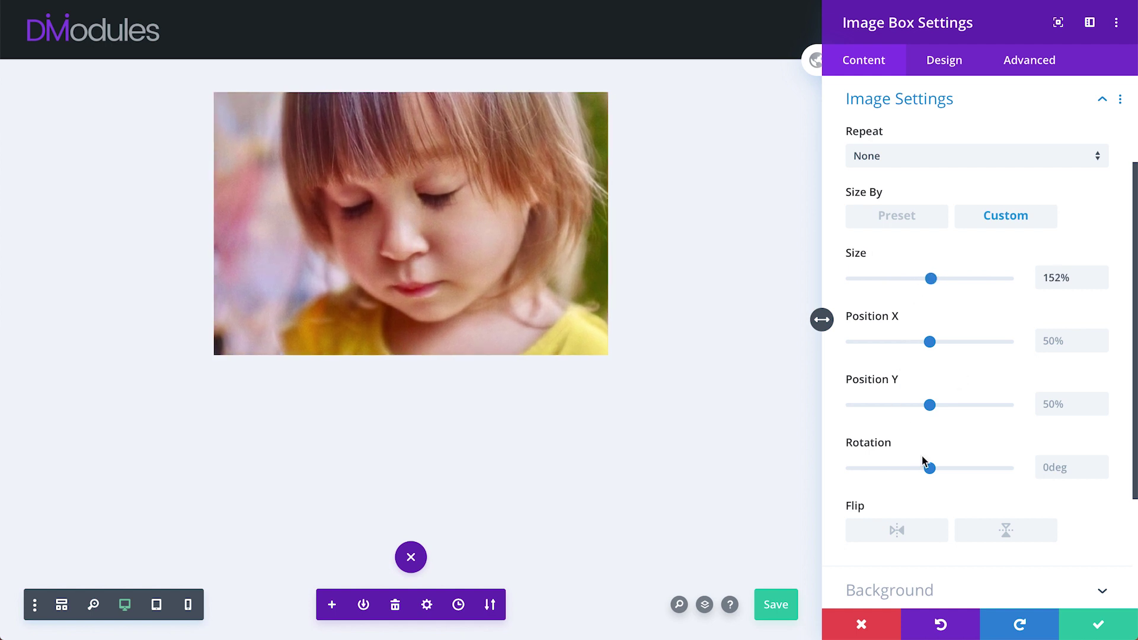
mouse_move(930, 470)
mouse_down()
mouse_move(909, 476)
mouse_move(947, 474)
mouse_move(922, 475)
mouse_up()
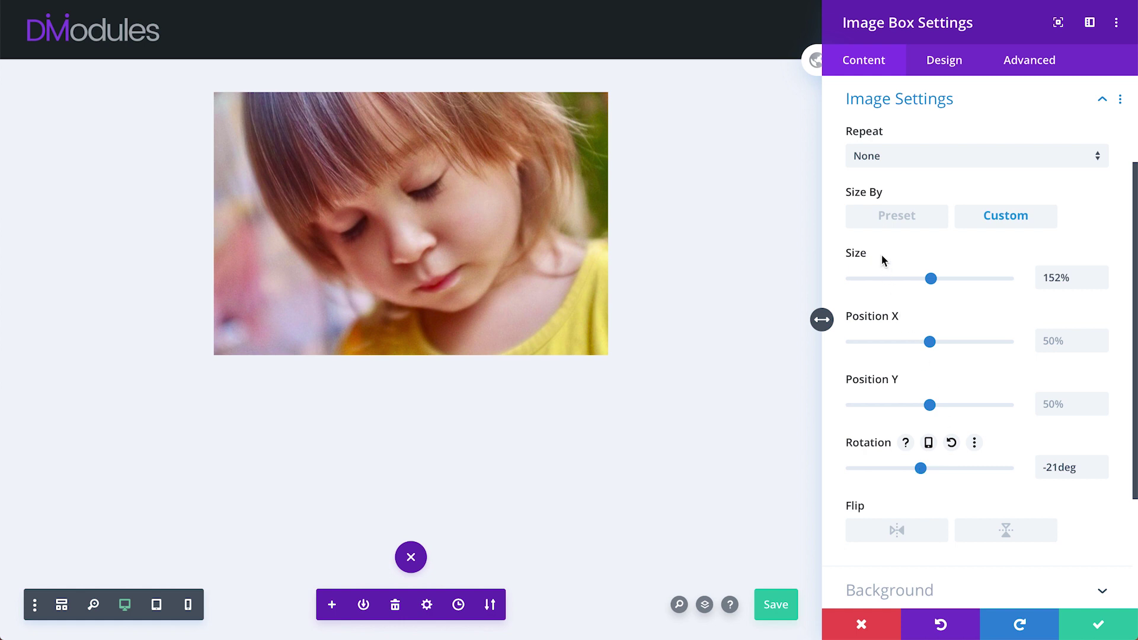
- For tablet, enlarge the image to 205%, rotate it -8deg, and shift Position X to 55%
click(903, 253)
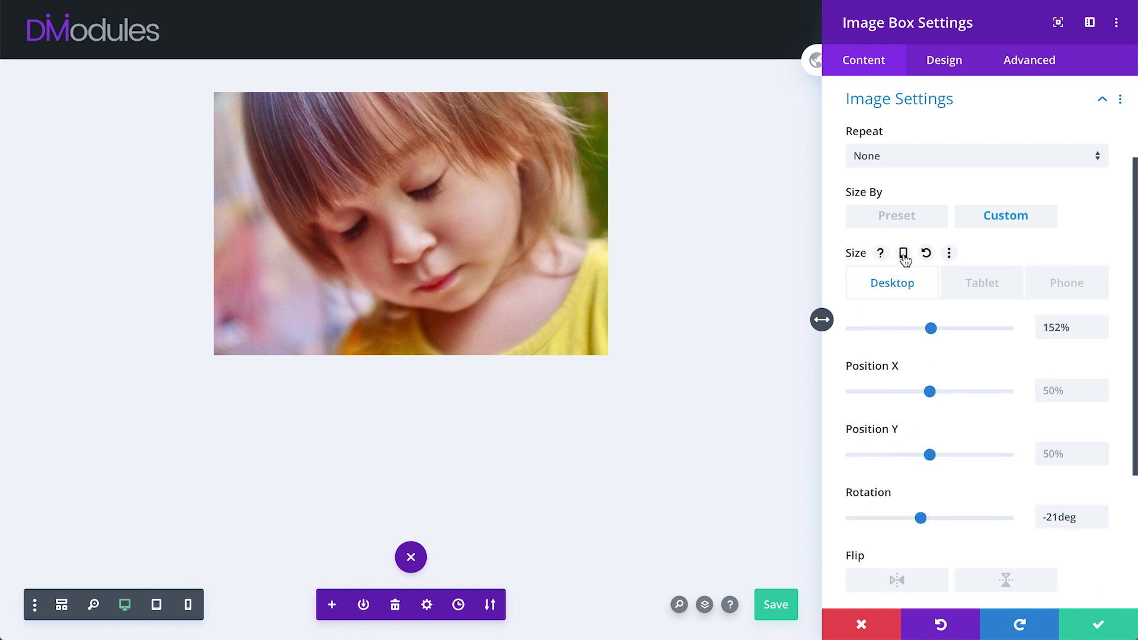
click(978, 283)
drag(931, 329, 961, 332)
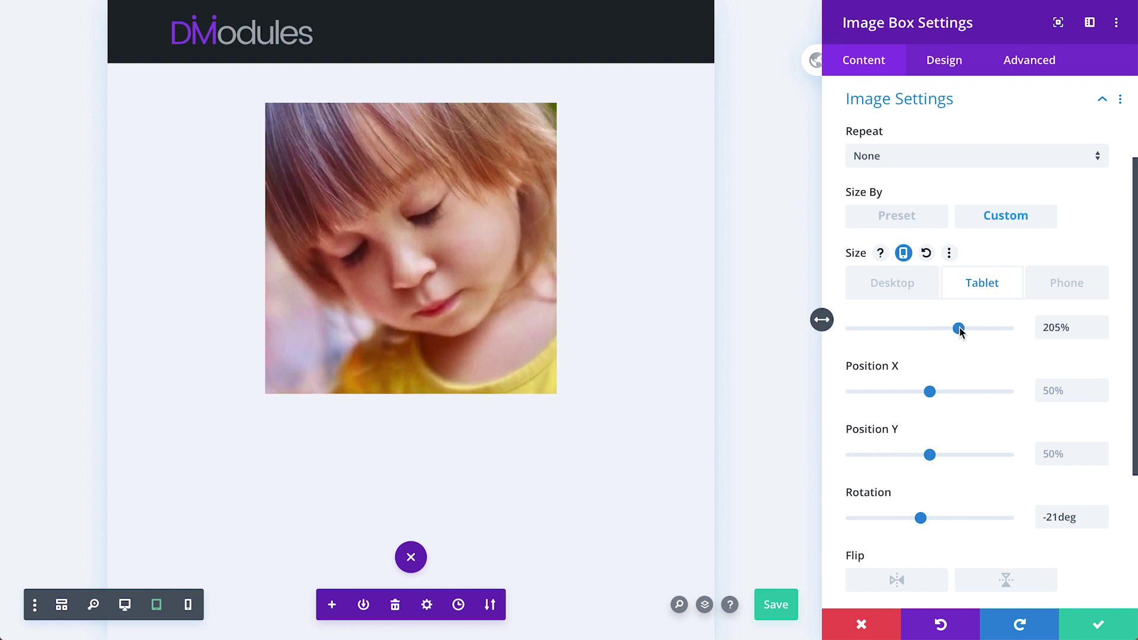
click(929, 493)
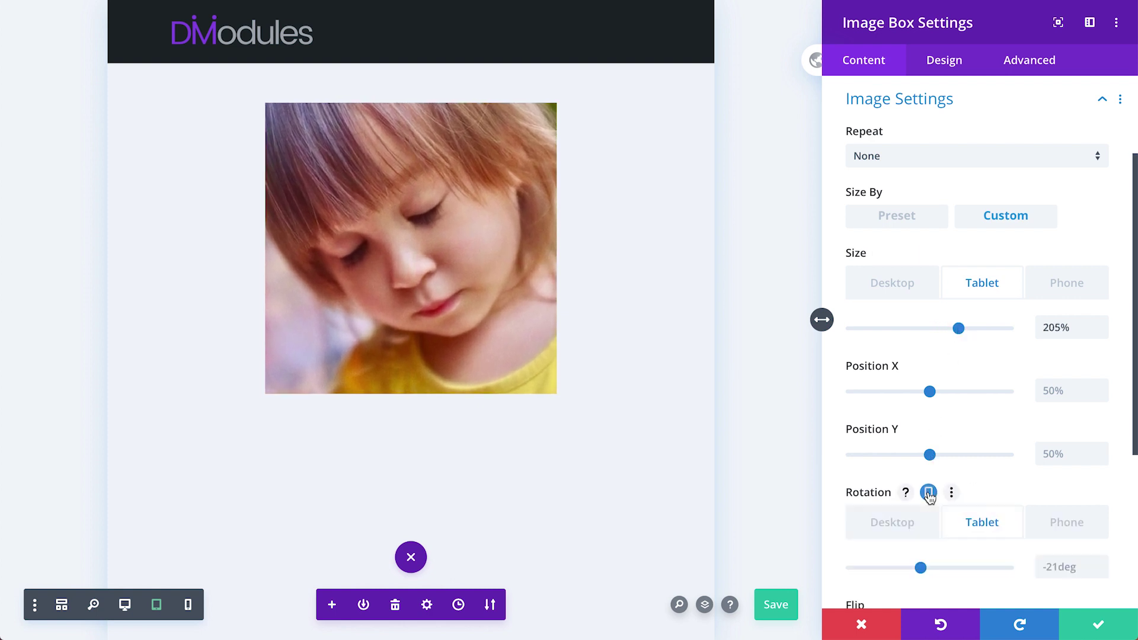
scroll(929, 492, down, 2)
drag(921, 473, 926, 475)
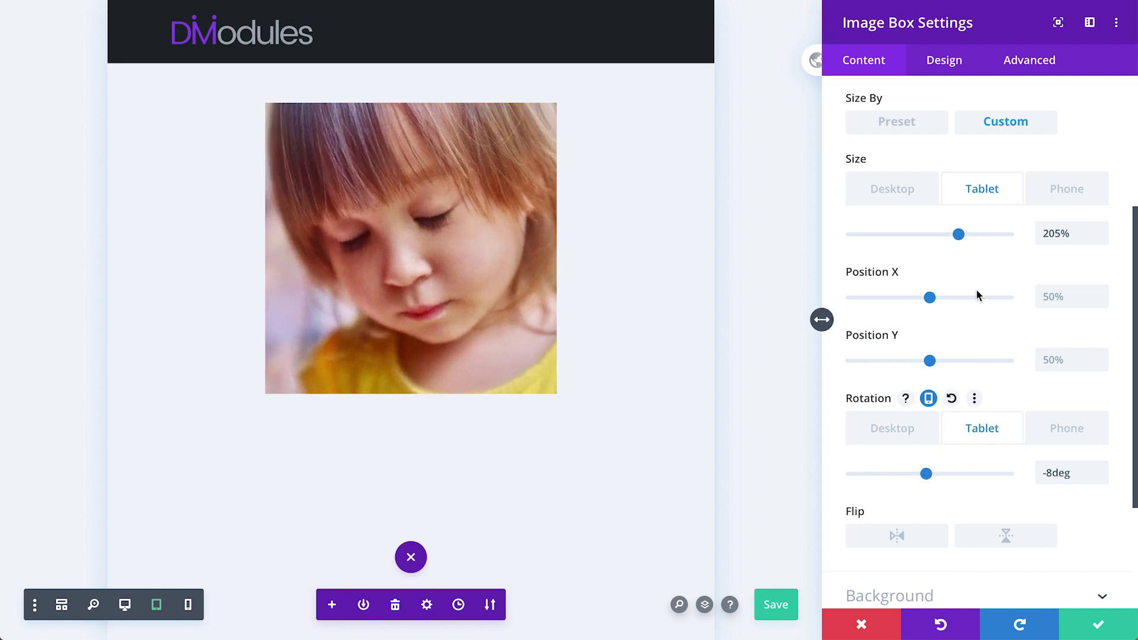
click(935, 274)
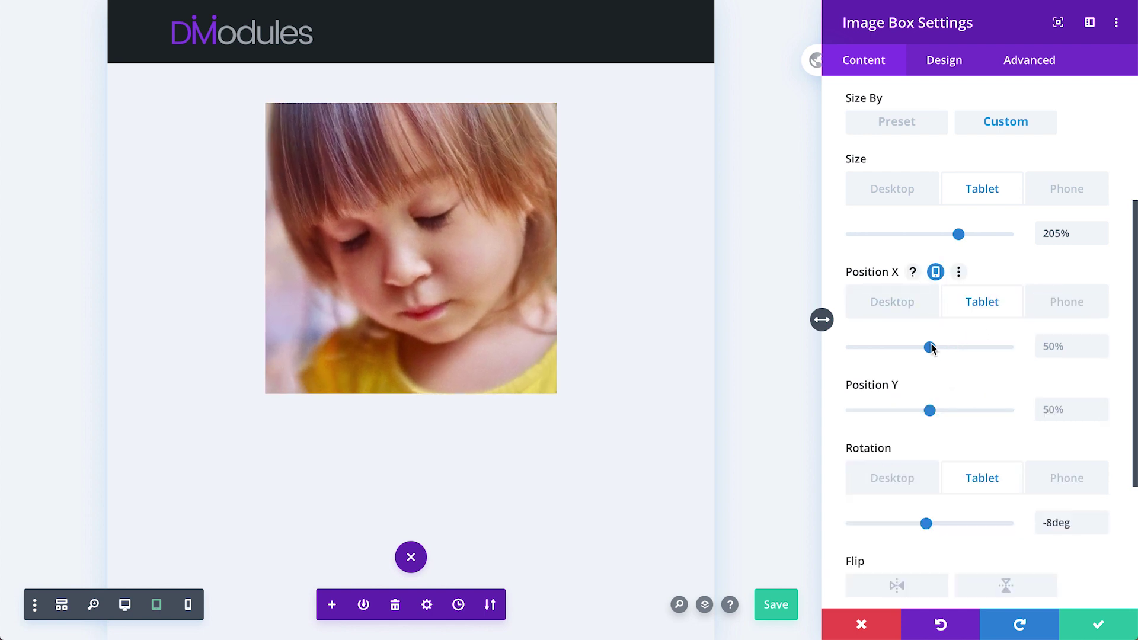
mouse_move(930, 347)
mouse_down()
mouse_move(948, 346)
mouse_move(938, 346)
mouse_up()
- Zoom the phone image to 251%, then collapse Image Settings
click(1067, 188)
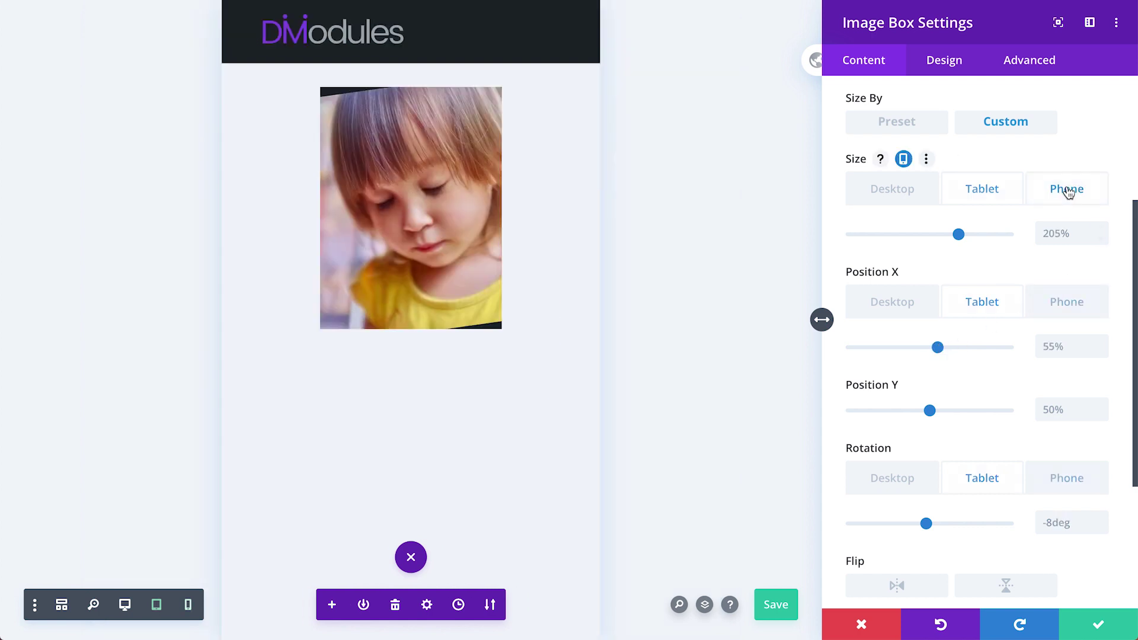
drag(959, 235, 983, 233)
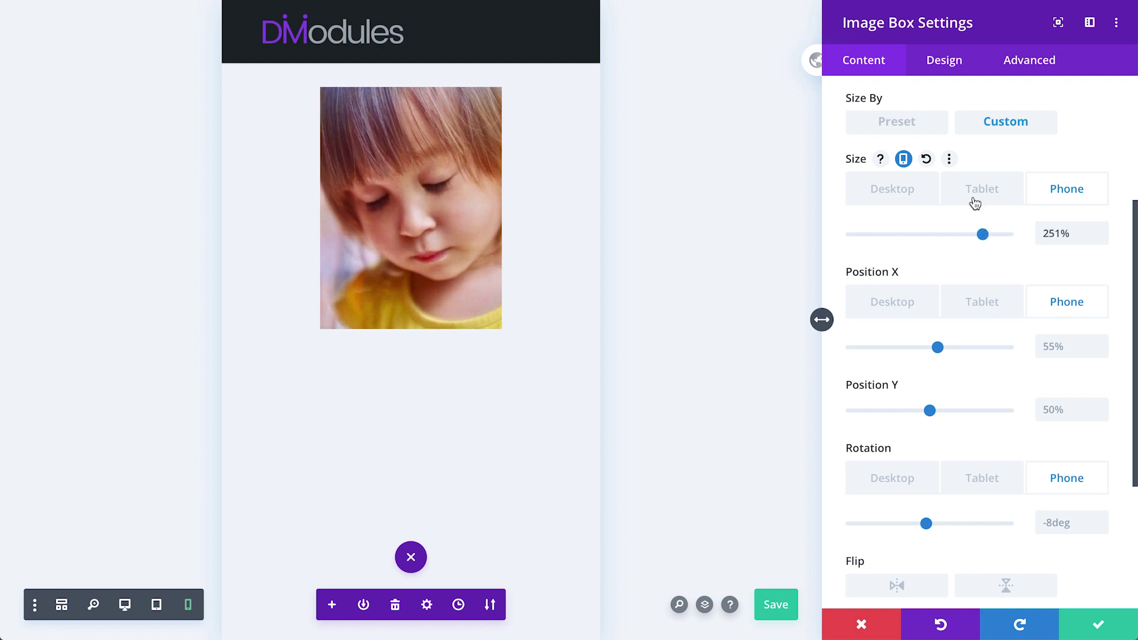
scroll(947, 148, up, 1)
scroll(947, 148, up, 2)
click(937, 157)
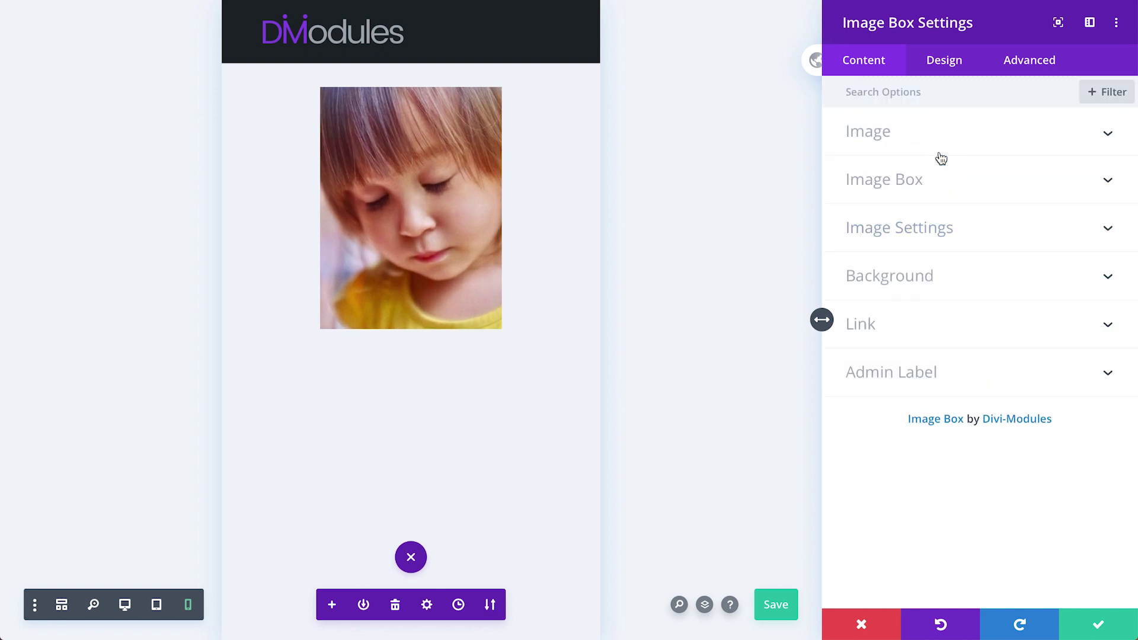
- Preview at tablet then desktop width, and expand the Image Box's Background options
click(157, 605)
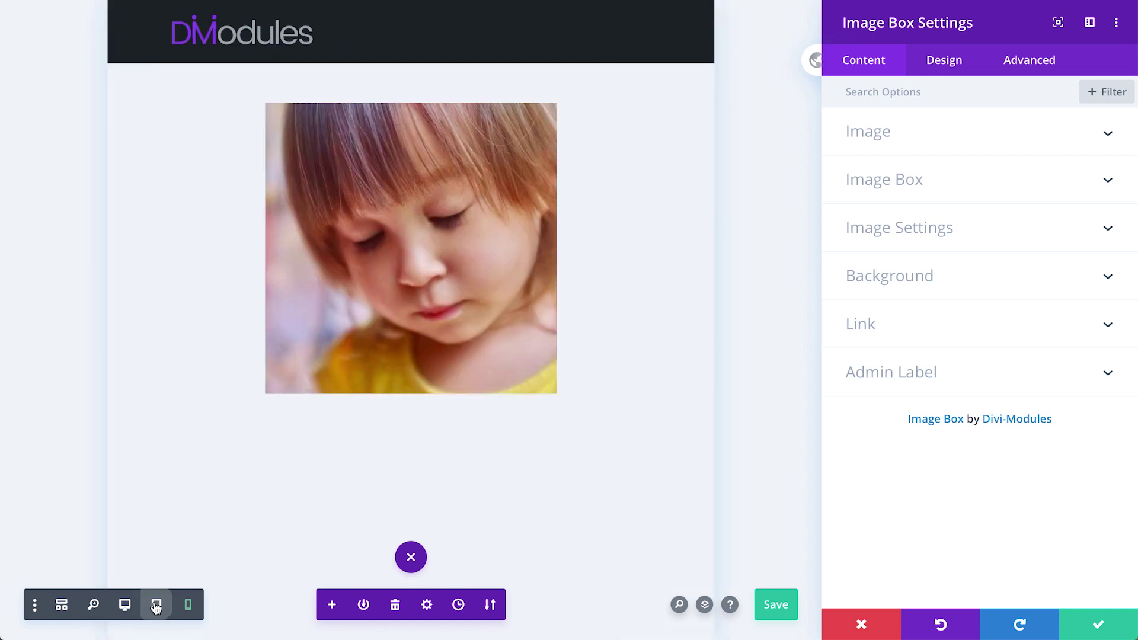
click(126, 606)
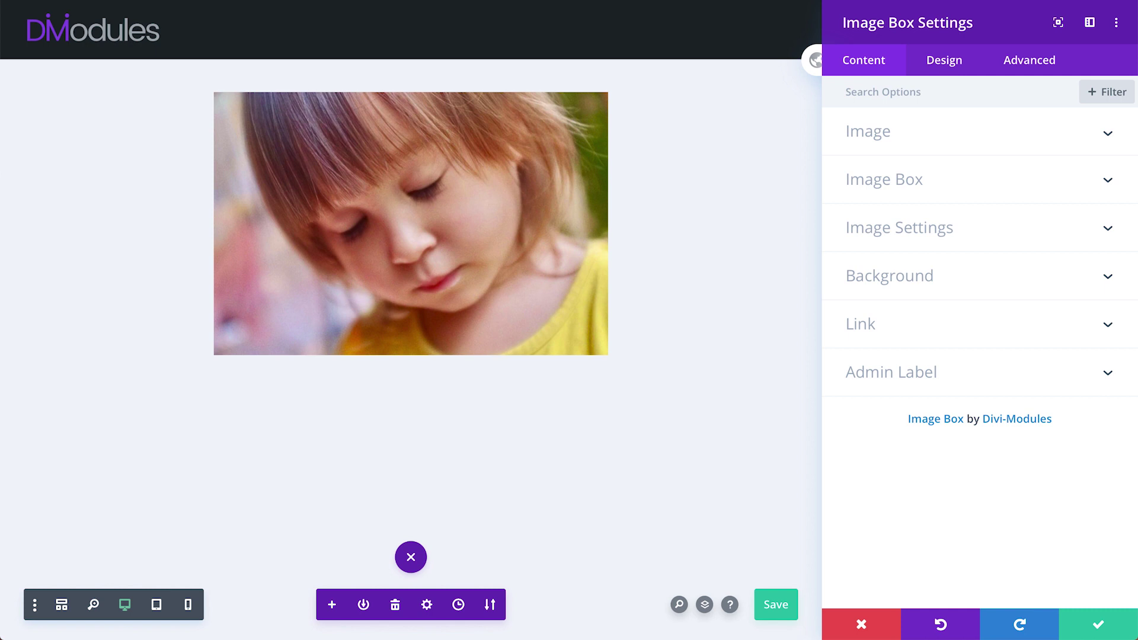
click(932, 293)
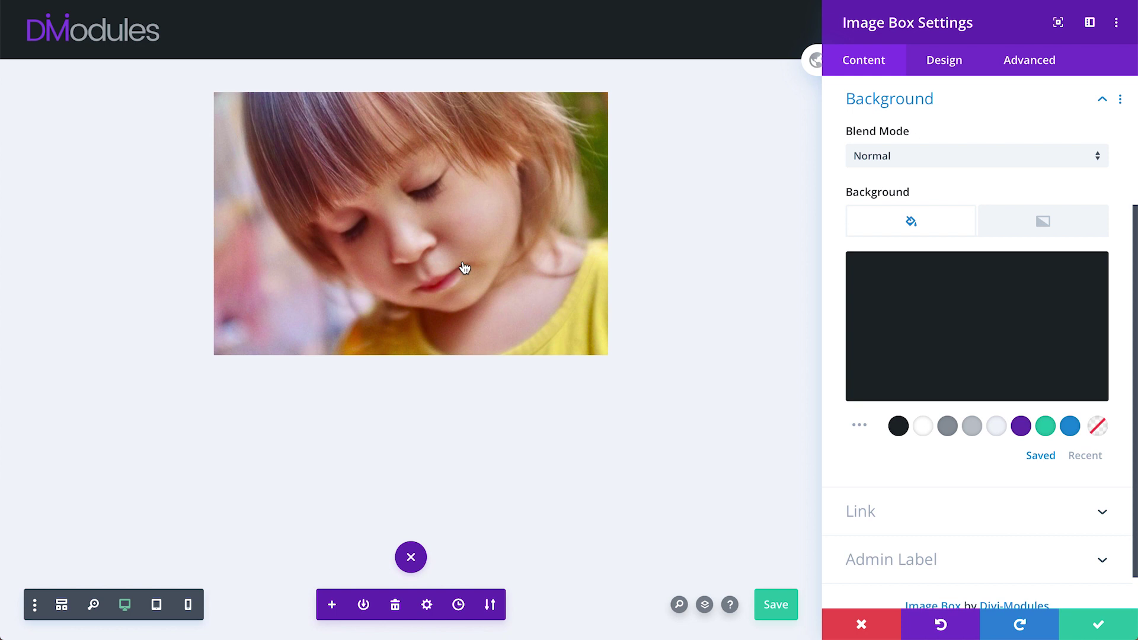
- Make the background colour teal and preview the Multiply, Screen, Overlay, Darken and Lighten blend modes
click(1052, 429)
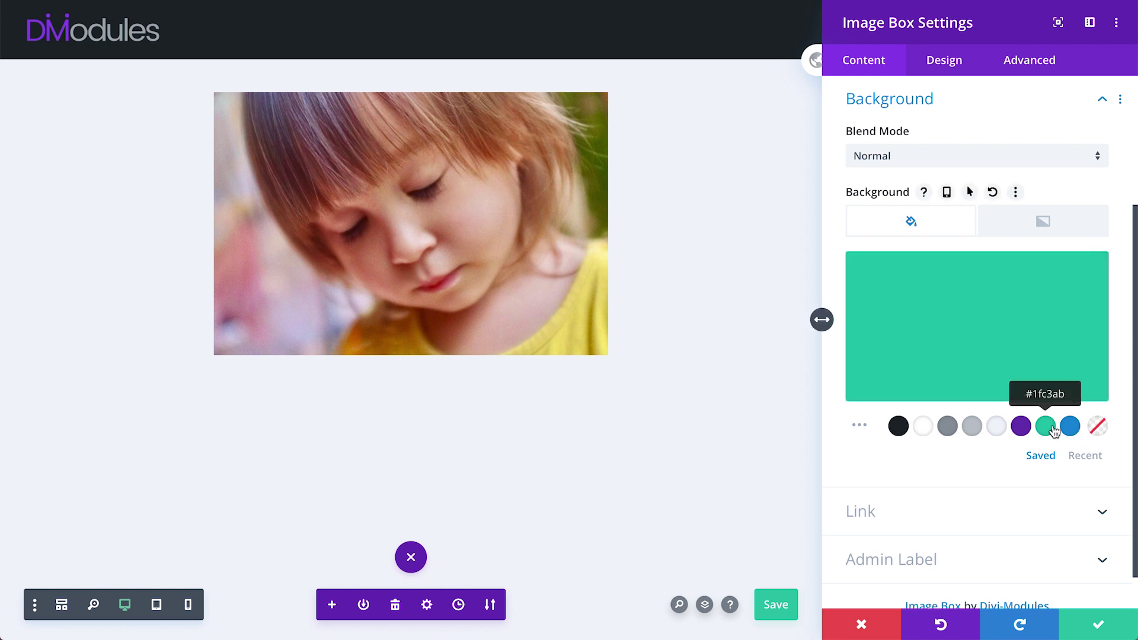
click(886, 156)
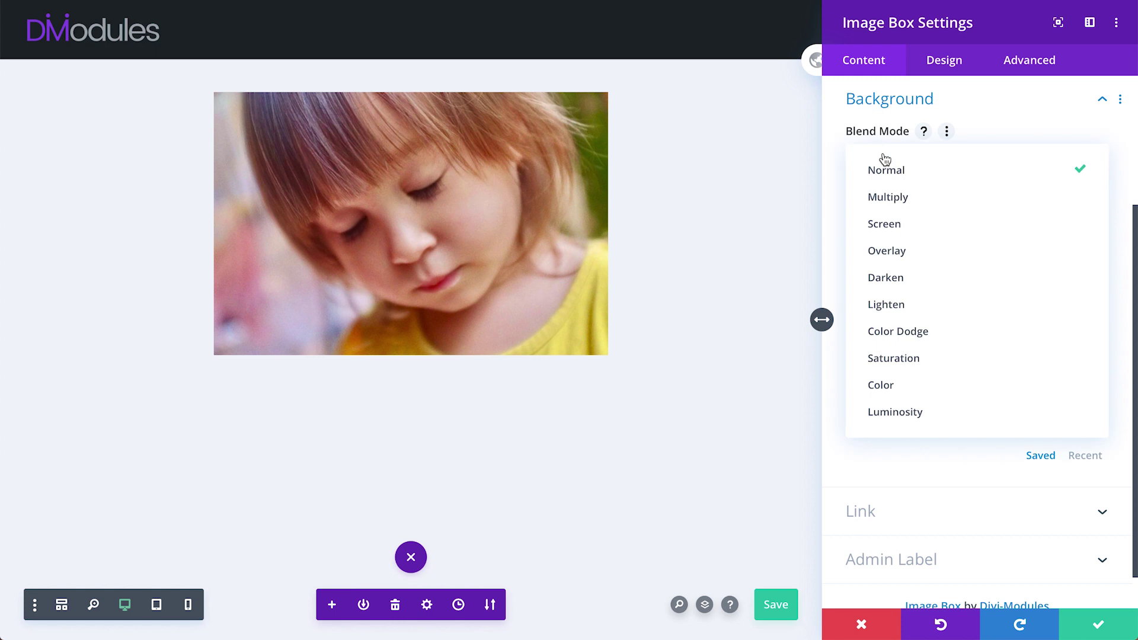
click(880, 205)
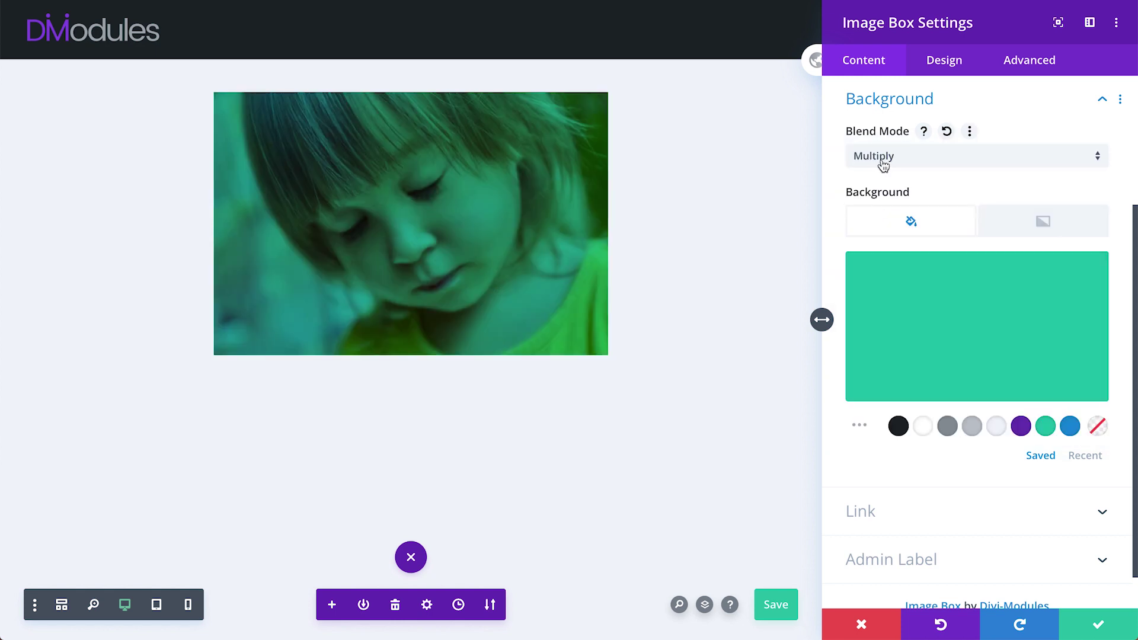
click(883, 160)
click(882, 230)
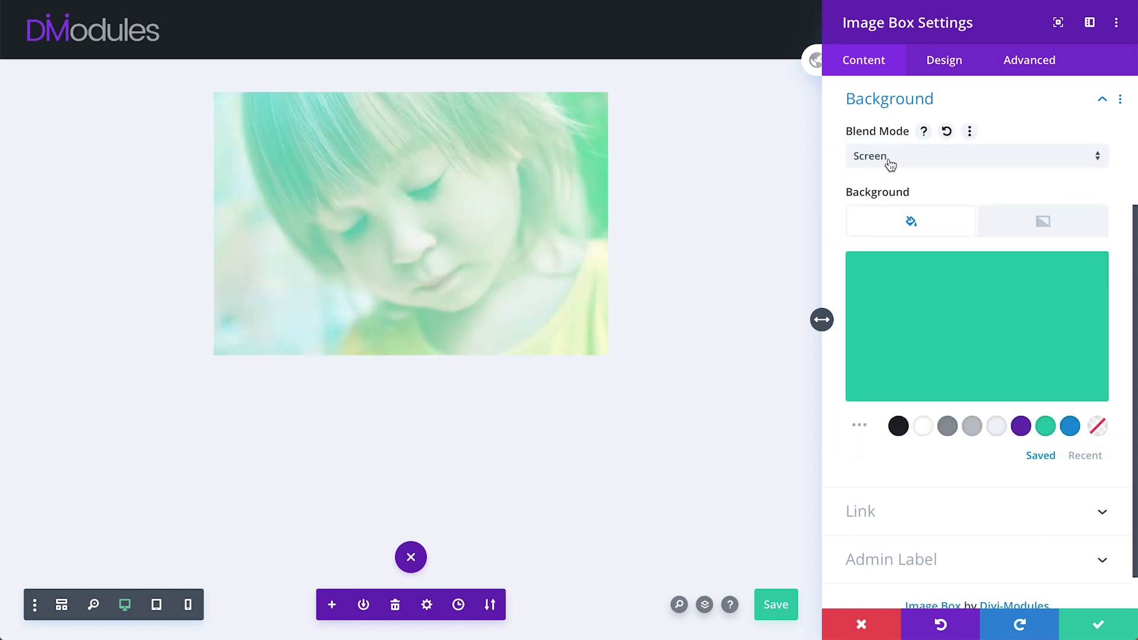
click(890, 163)
click(884, 249)
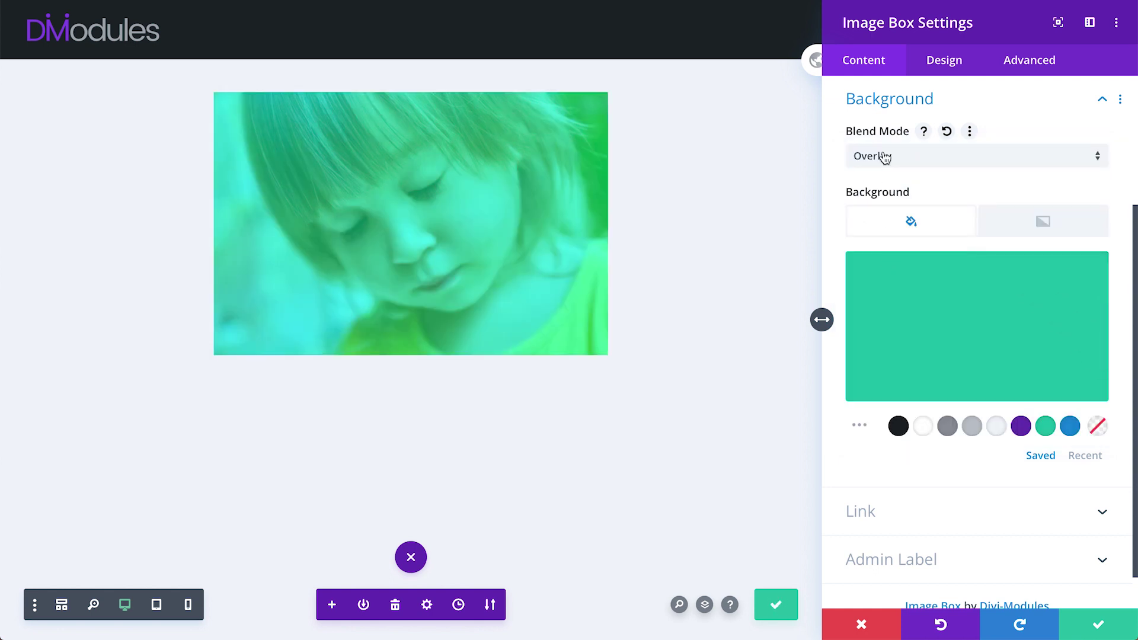
click(885, 157)
click(880, 280)
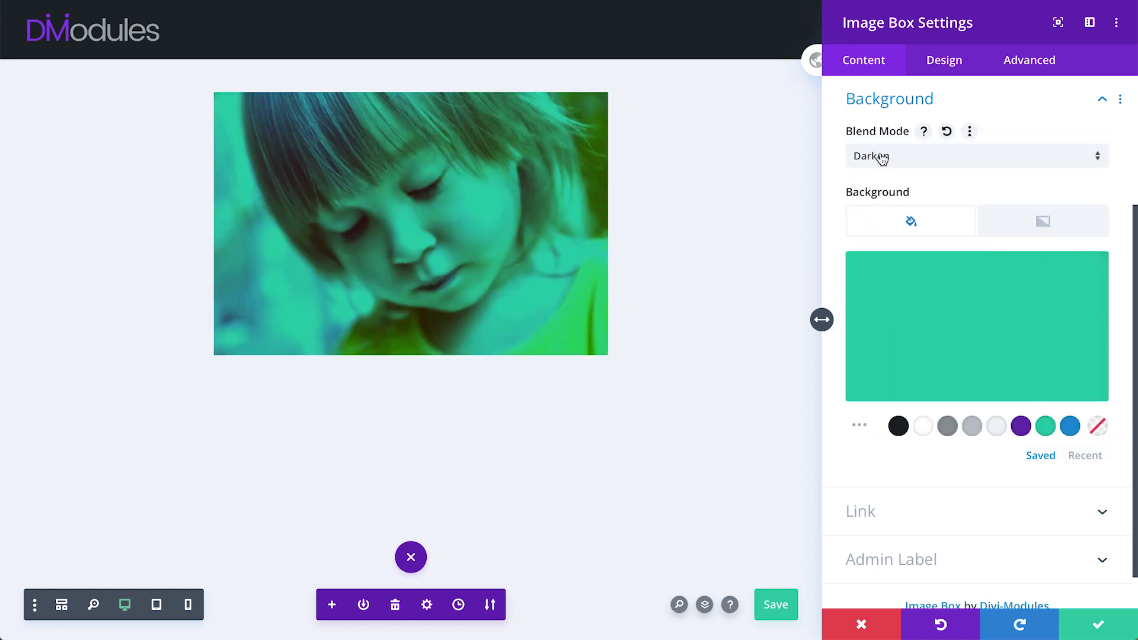
click(882, 157)
click(883, 307)
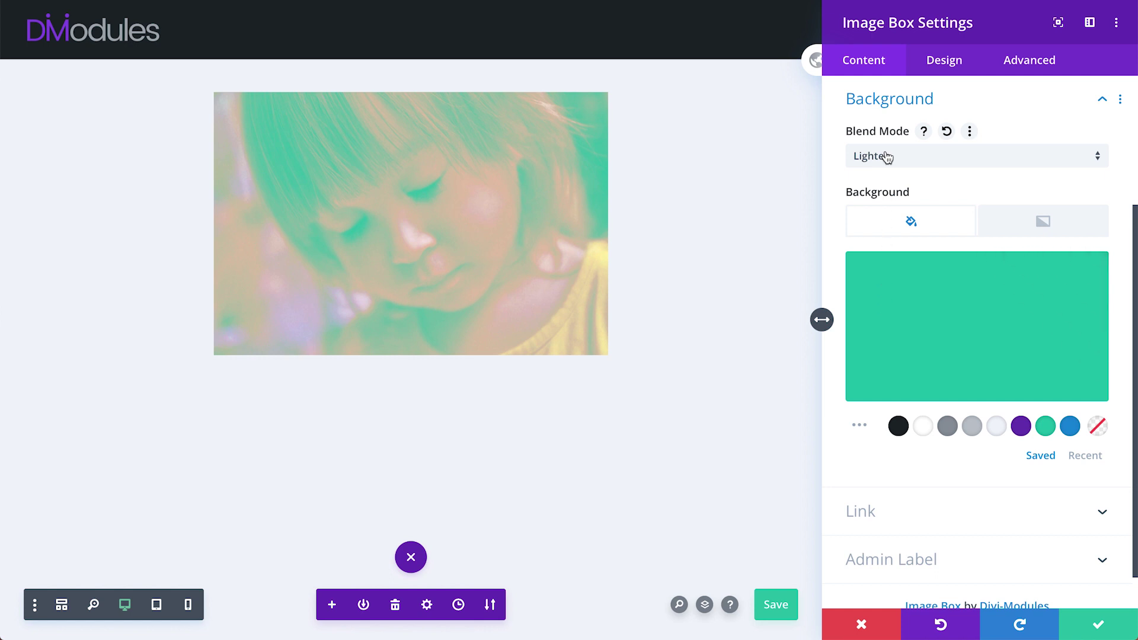
- Preview the Color Dodge, Saturation, Color and Luminosity blend modes on the image
click(887, 157)
click(884, 329)
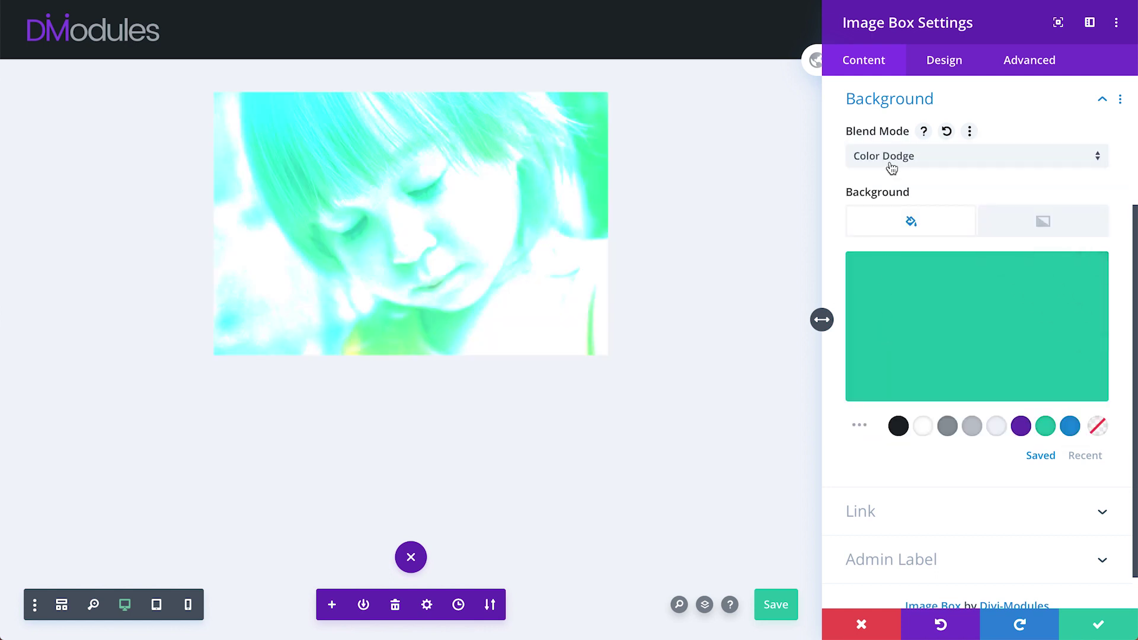
click(892, 169)
click(883, 359)
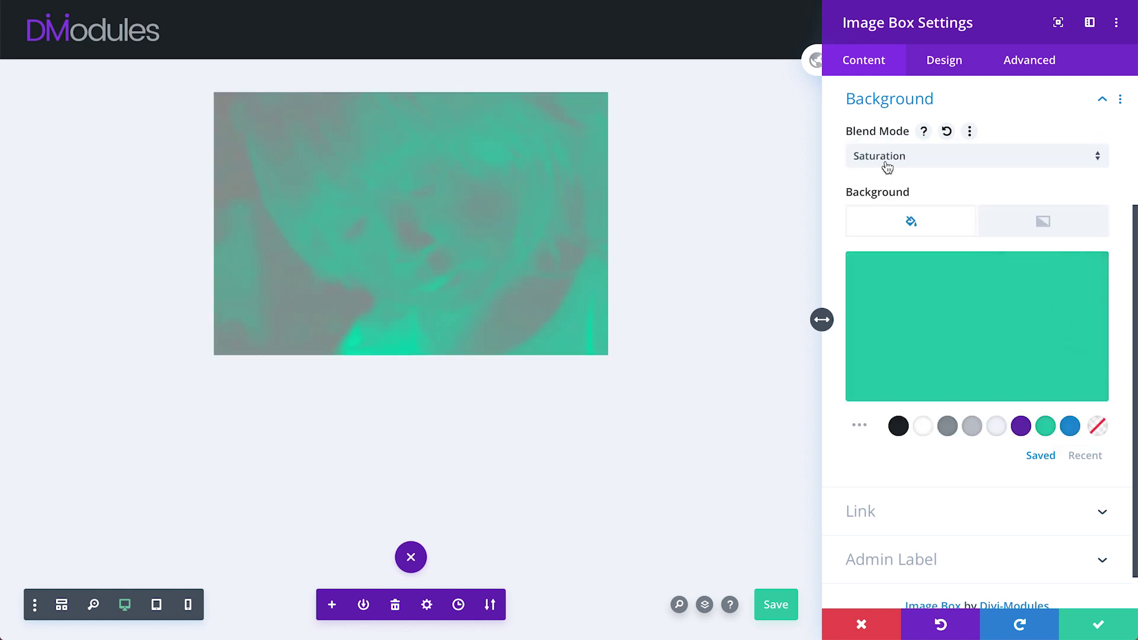
click(887, 167)
click(884, 384)
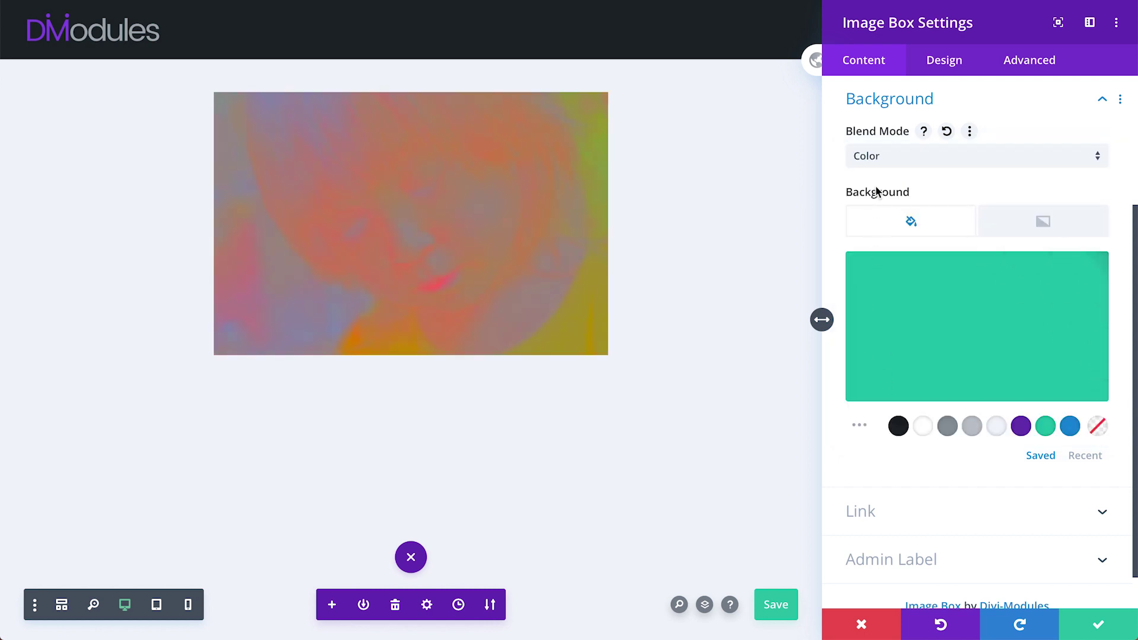
click(882, 157)
click(881, 410)
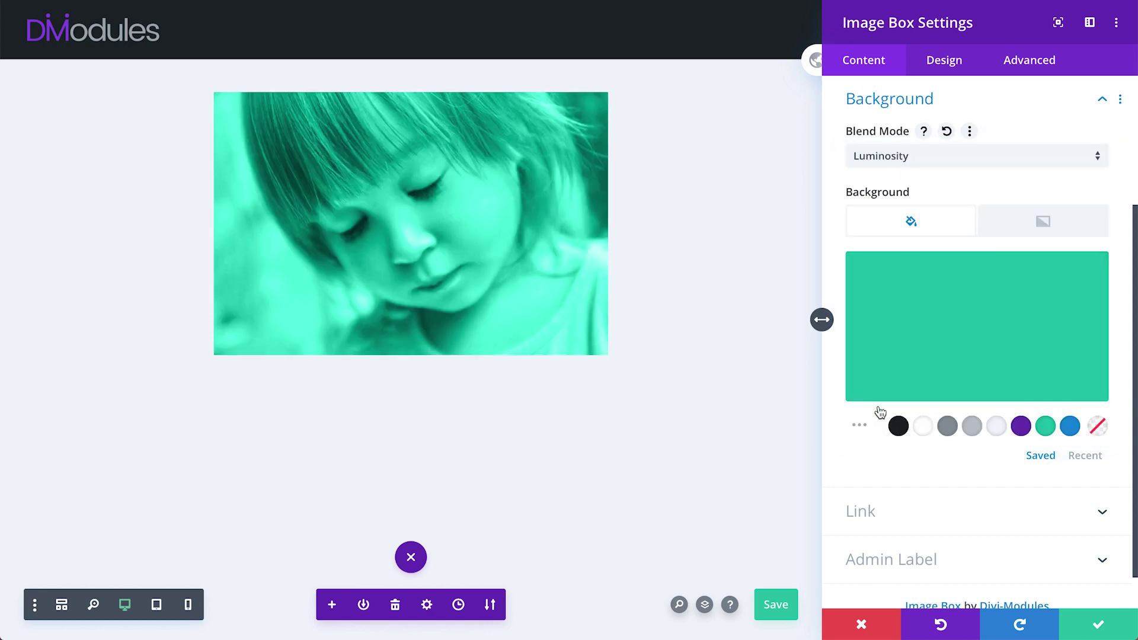
- Try blue, purple and near-black background colours, then reset the blend mode to Normal
click(1073, 432)
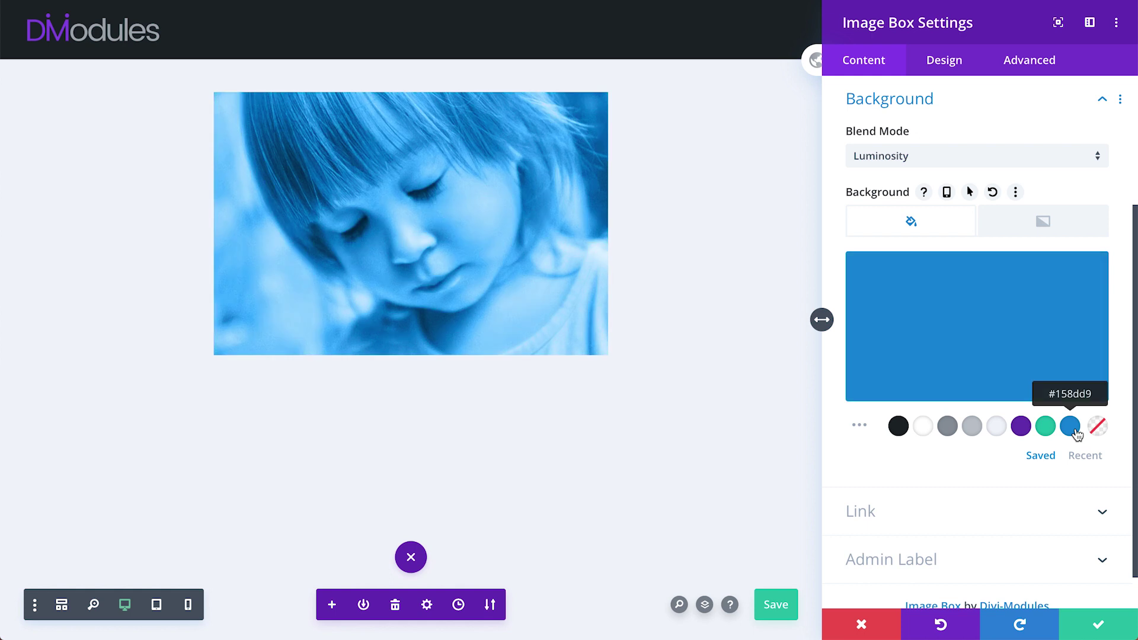
click(1025, 432)
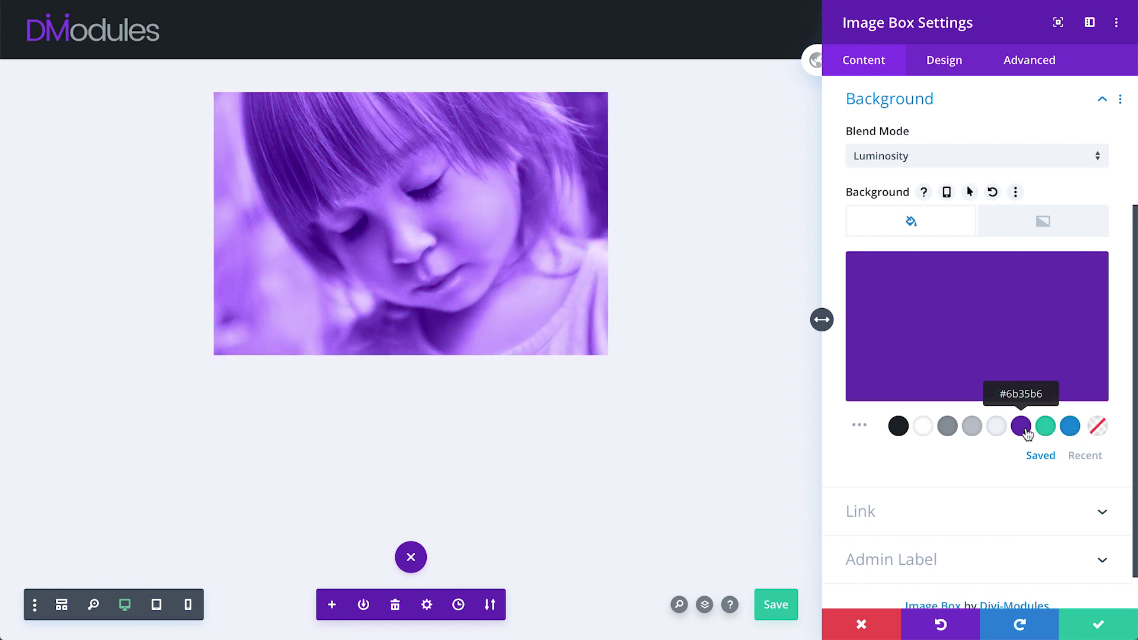
click(898, 432)
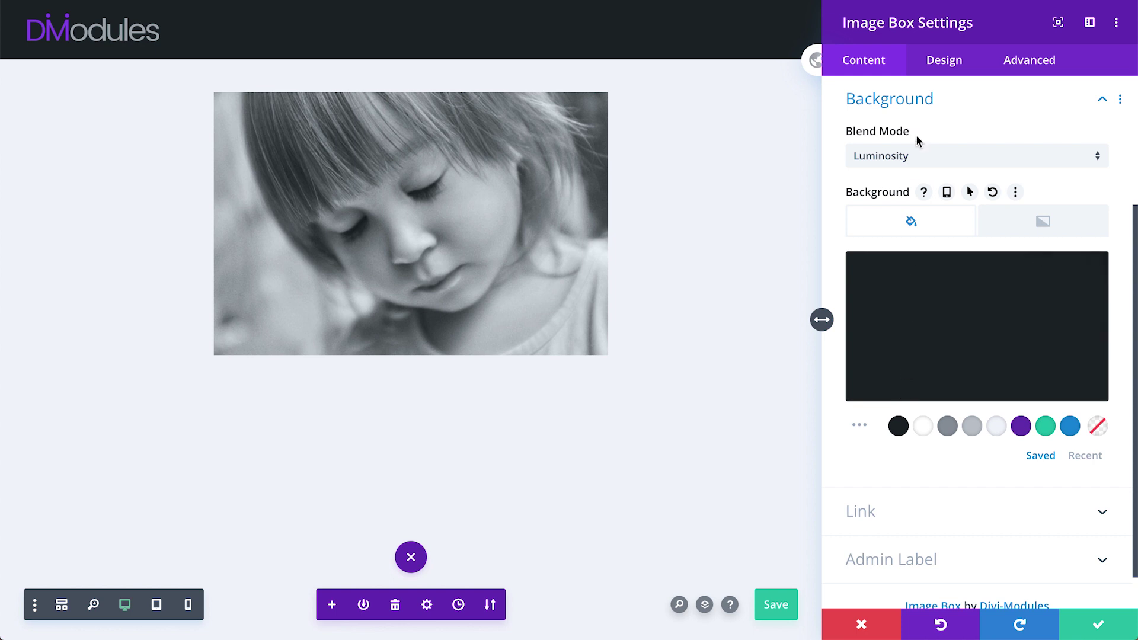
click(947, 132)
click(929, 99)
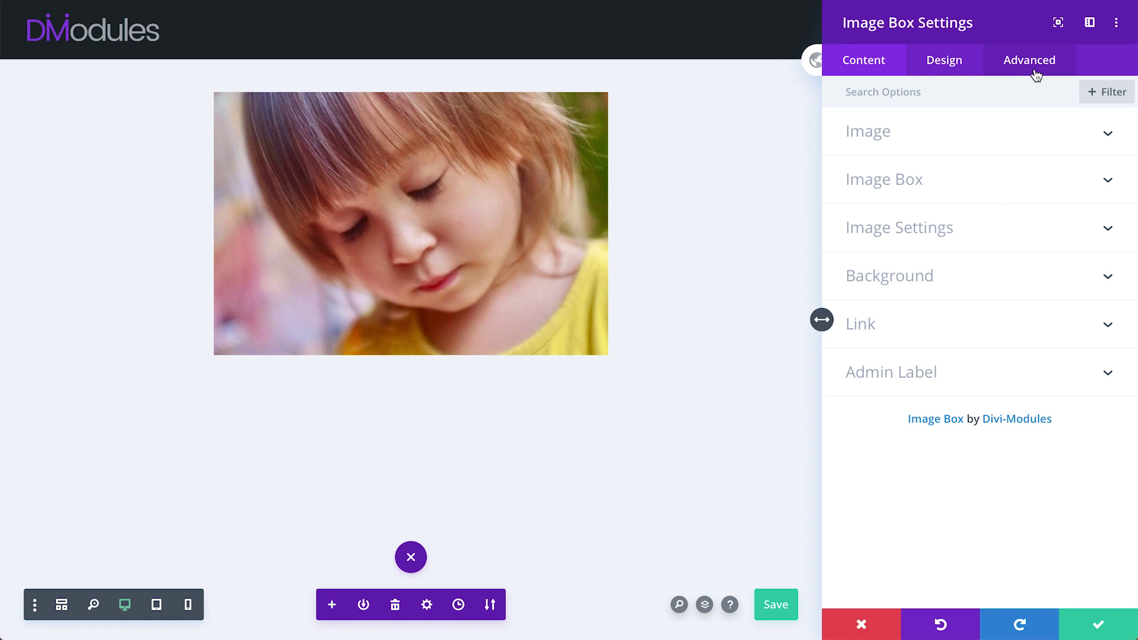
- Review the image box link types, keeping the link set to None, then show the Design settings
click(892, 326)
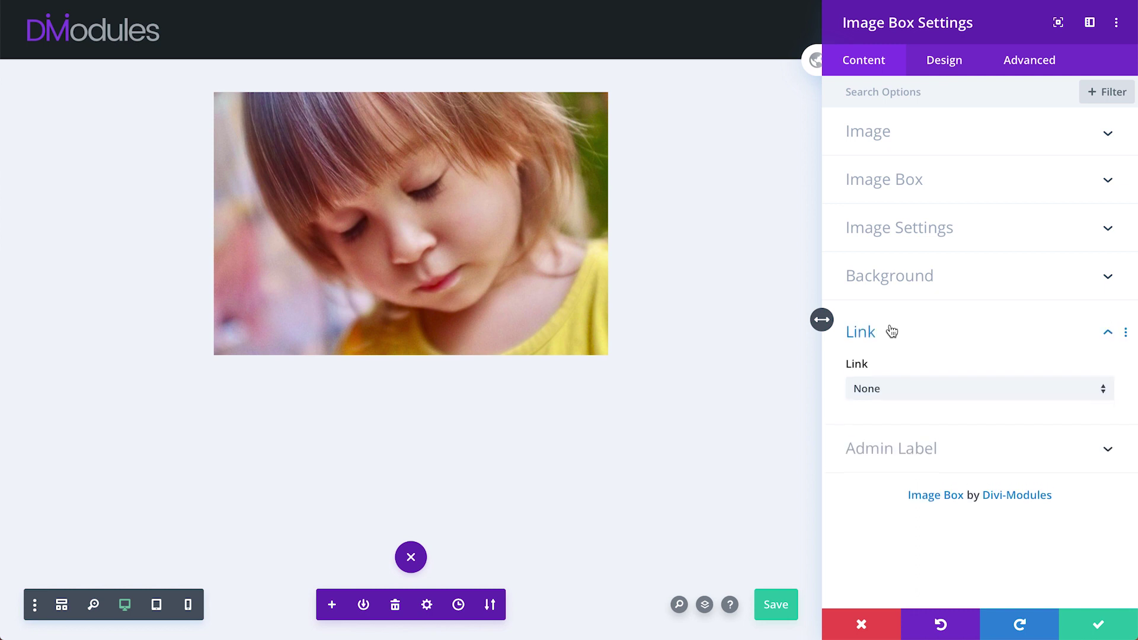
click(896, 393)
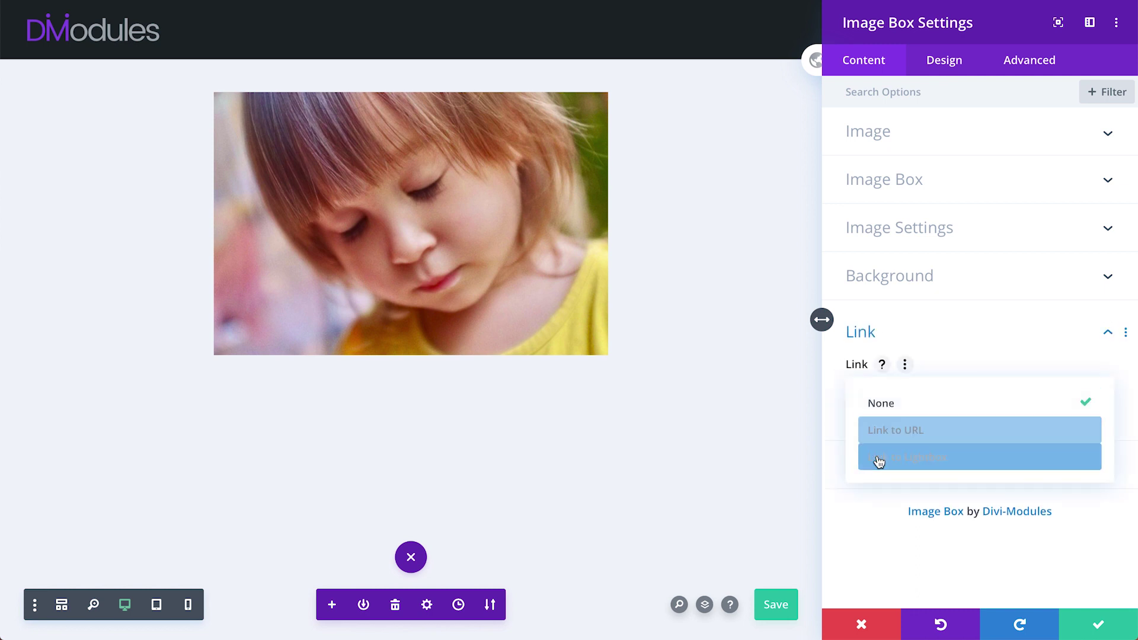
click(884, 339)
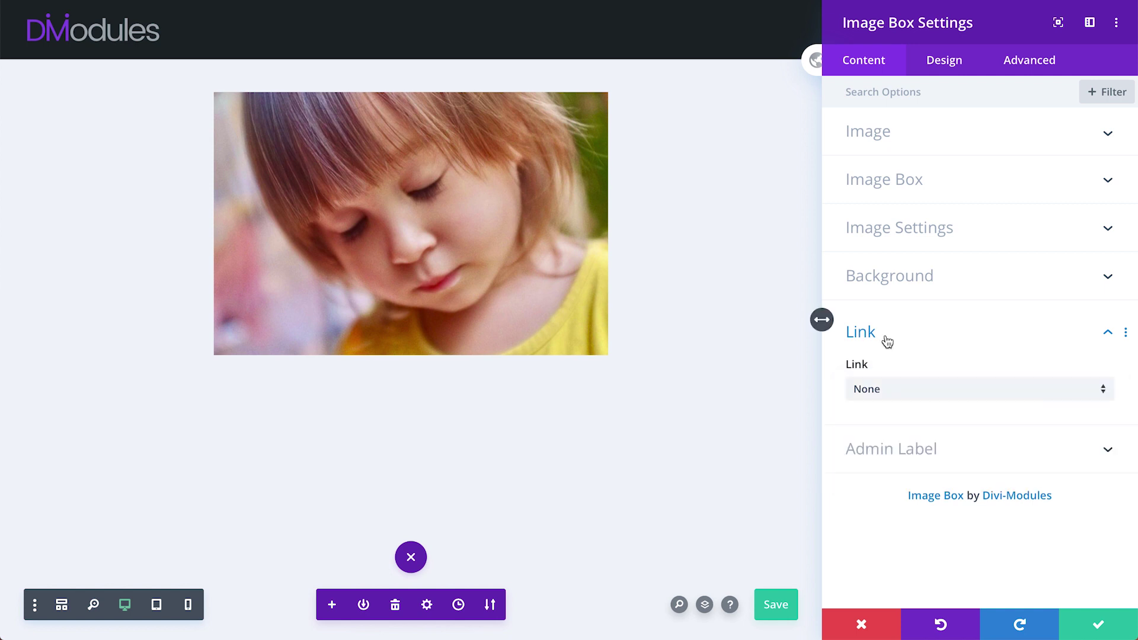
click(887, 342)
click(949, 64)
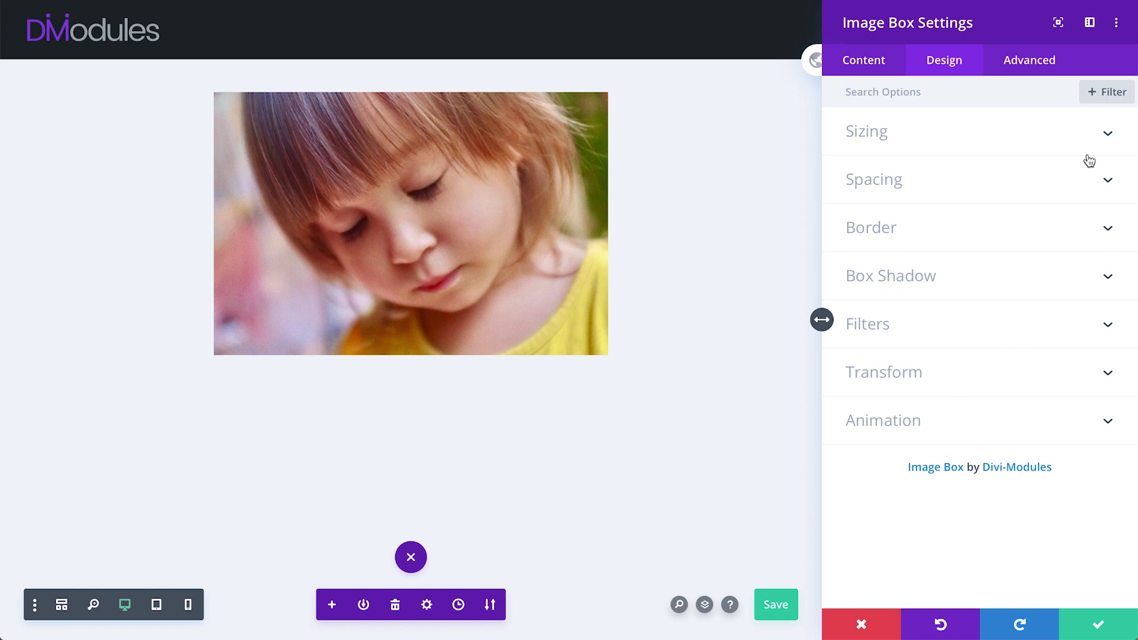
- Look over the Advanced settings, then save and close the Image Box settings
click(1038, 70)
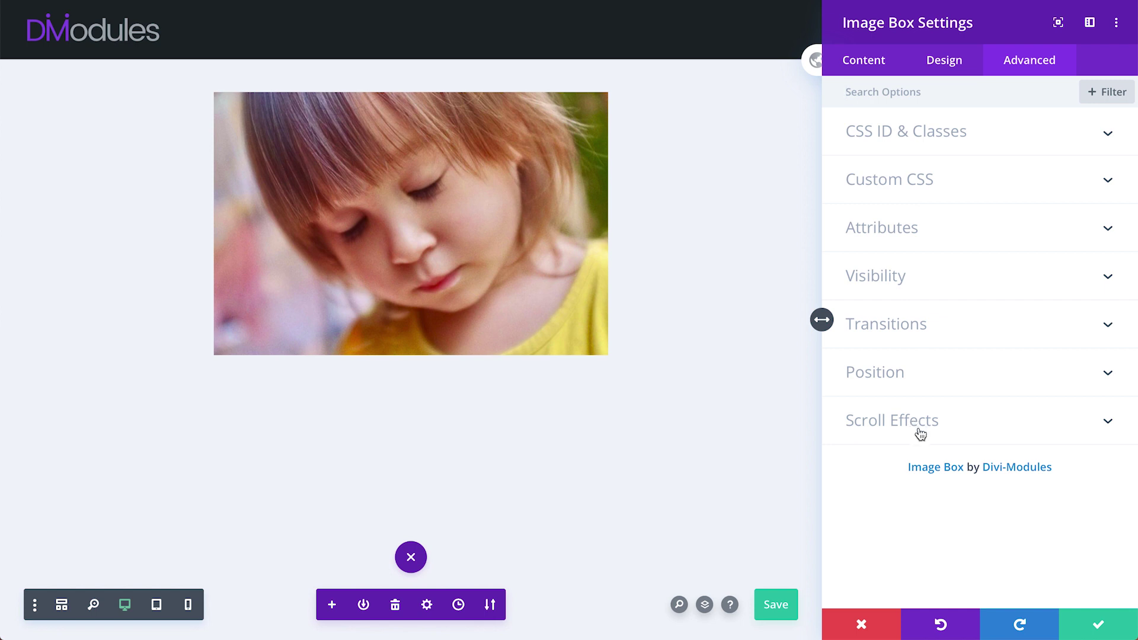
click(1099, 629)
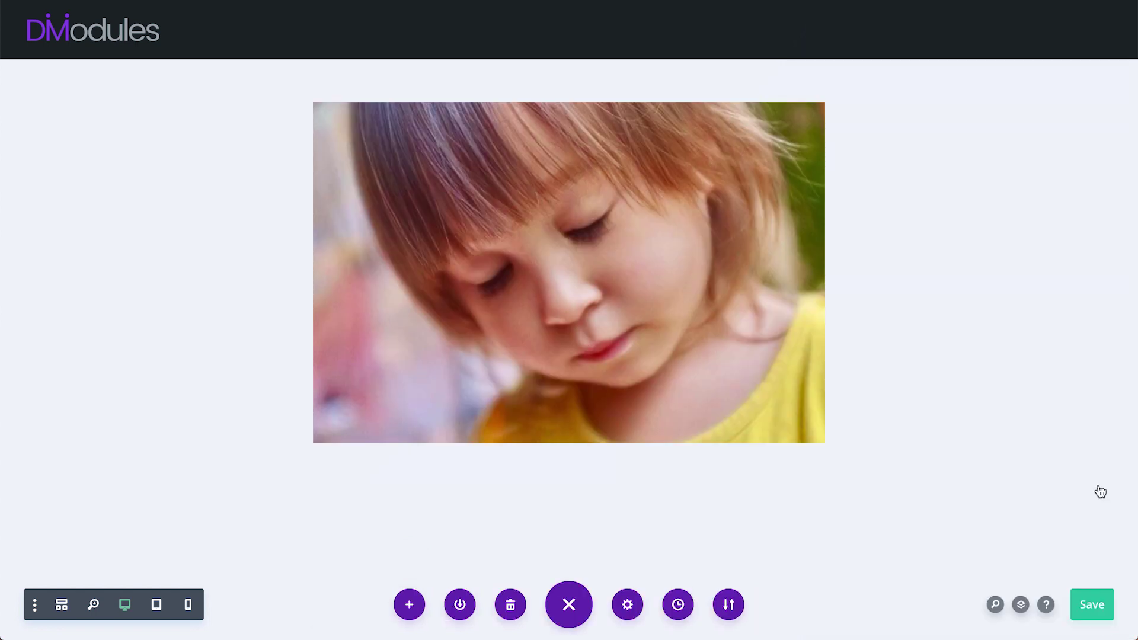